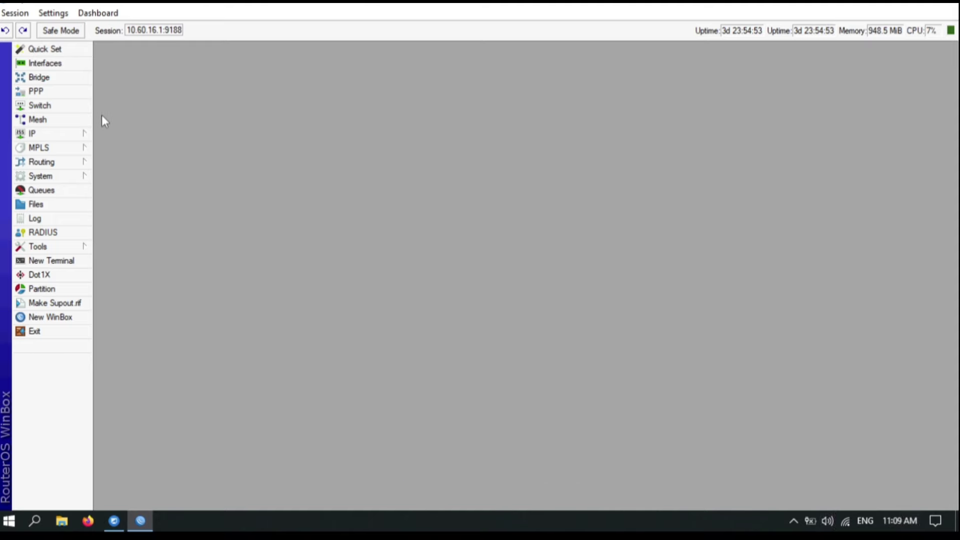
- Open the interface list and examine the traffic on the two active internet lines, ether2-01 and ether3-02
click(50, 64)
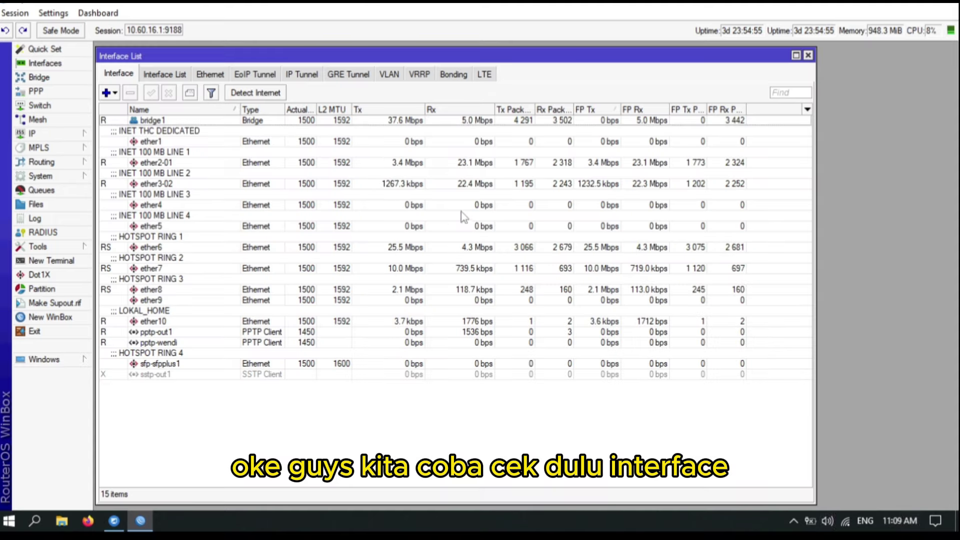
click(235, 184)
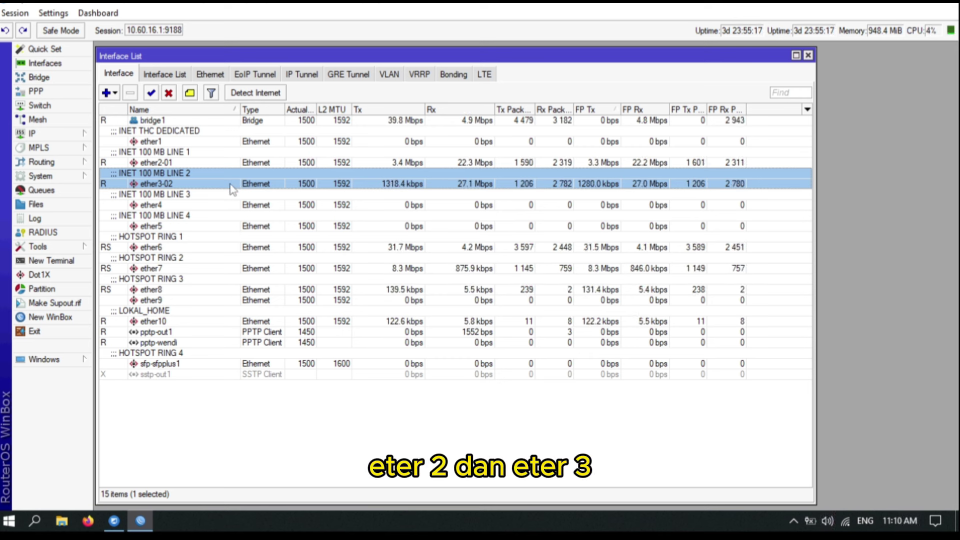
ctrl+click(217, 162)
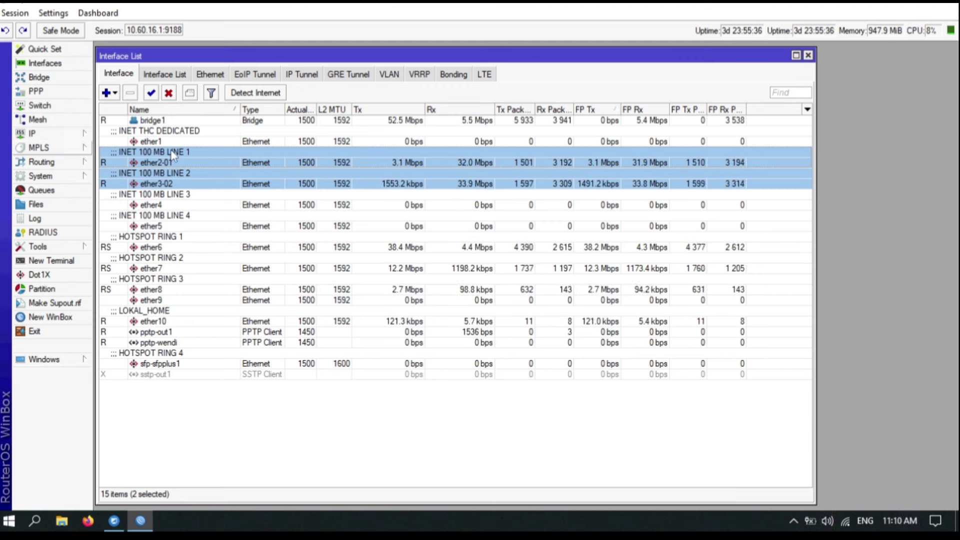
- Check the router's DHCP client entries and close the list
click(70, 133)
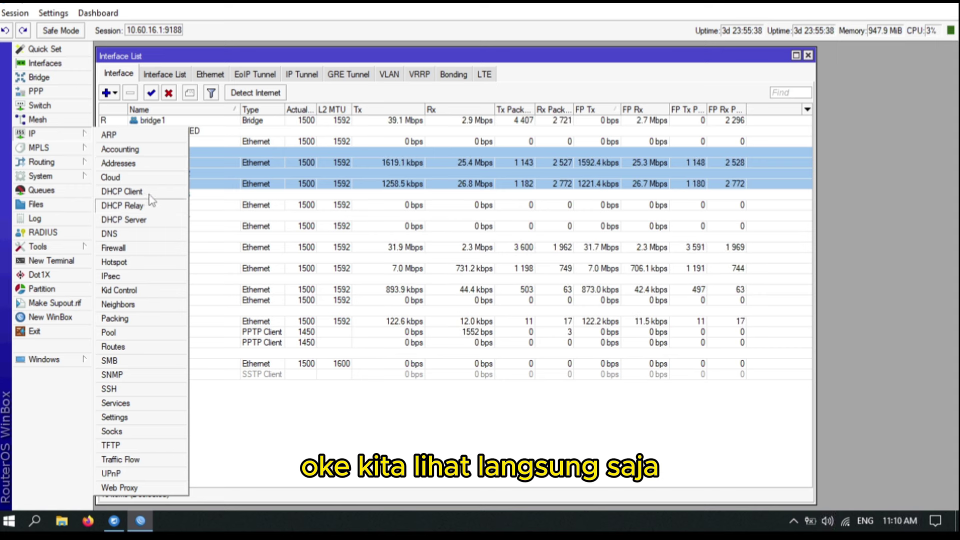
click(122, 191)
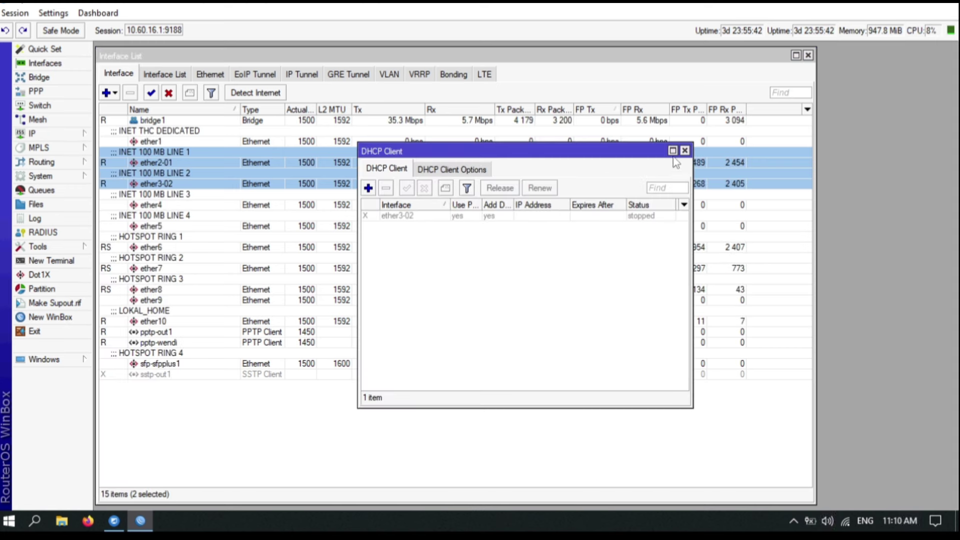
key(Escape)
- Open the firewall and examine the connection marks assigned to the active connections
click(70, 133)
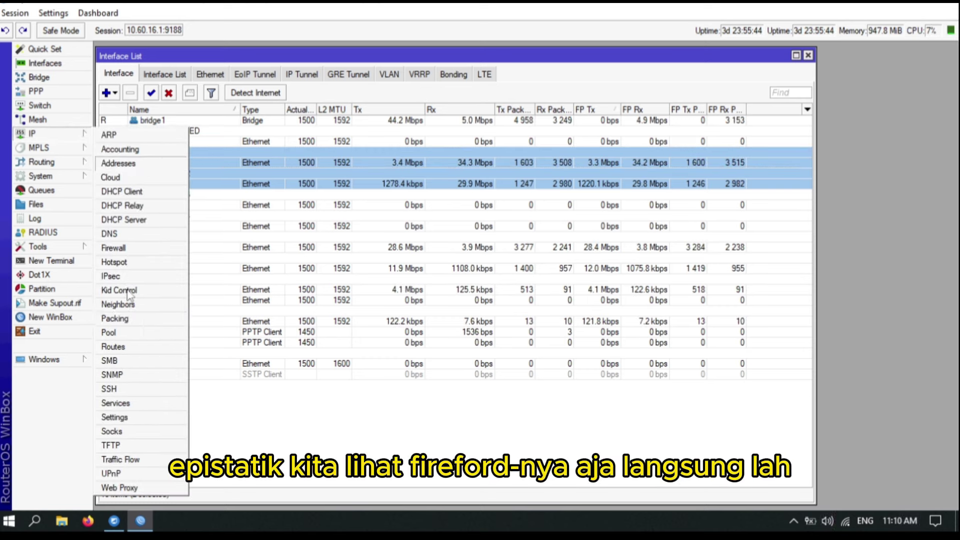
click(156, 248)
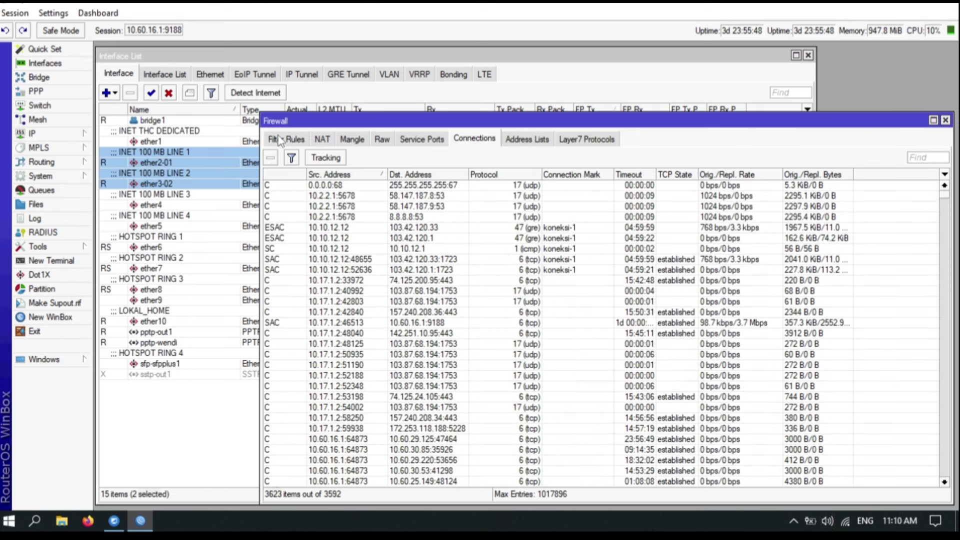
click(568, 250)
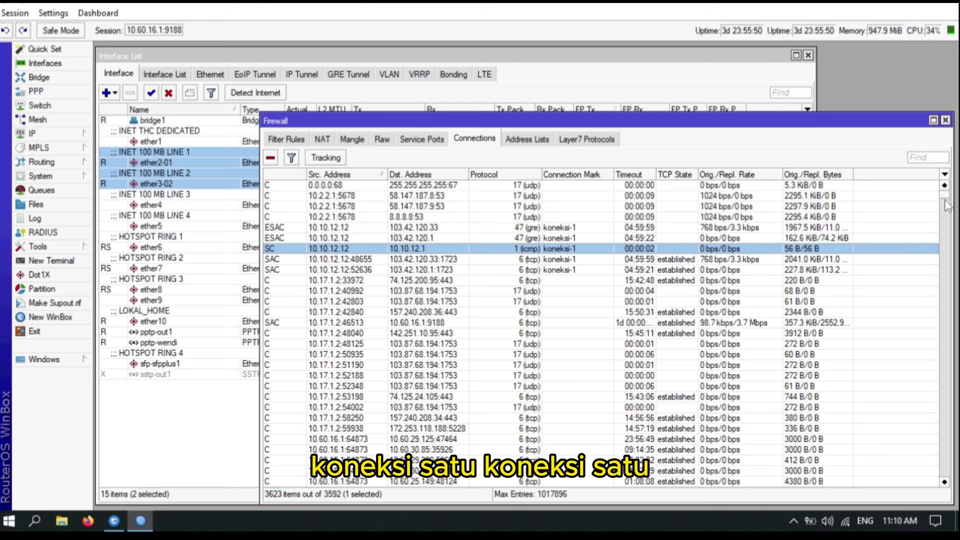
scroll(947, 369, down, 20)
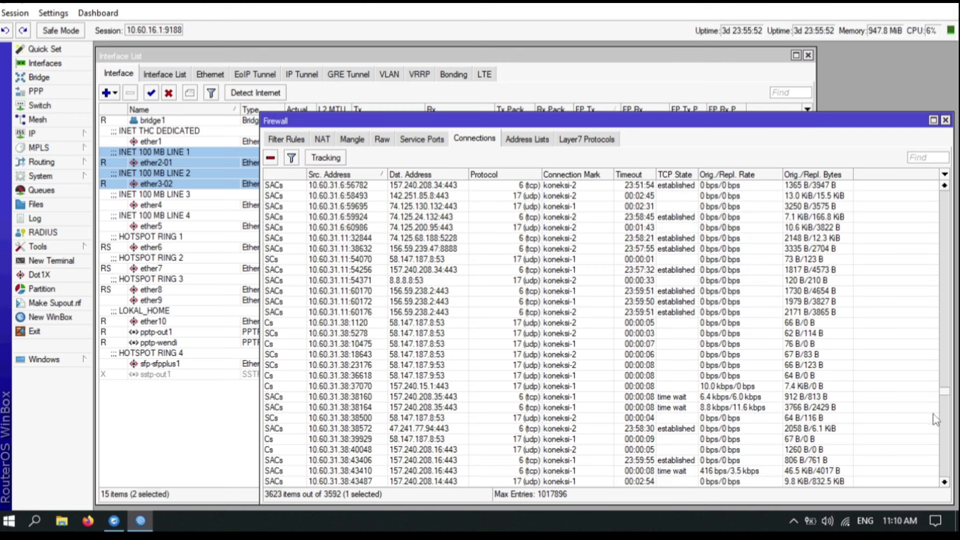
- Review the firewall's filter rules, NAT masquerade rules and mangle rules for the load-balancing setup
click(287, 140)
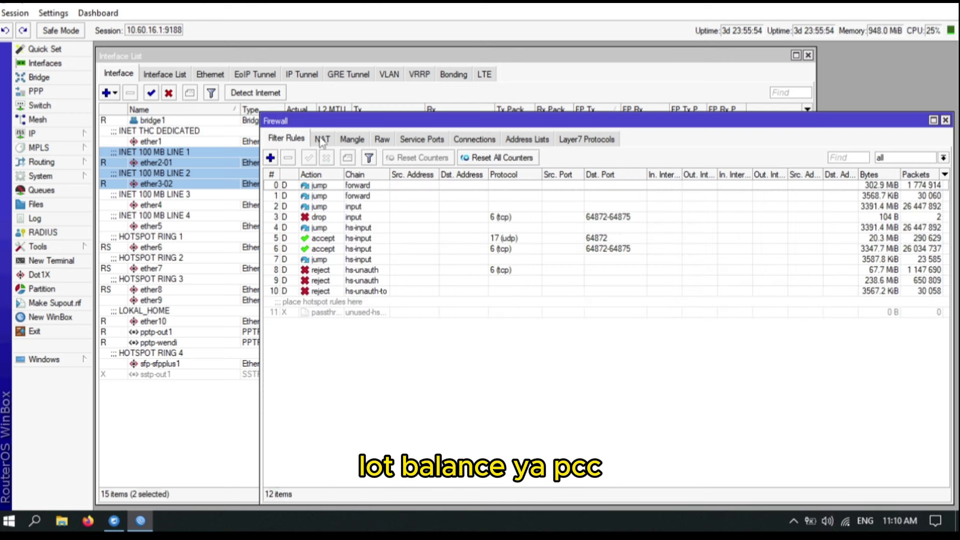
click(322, 139)
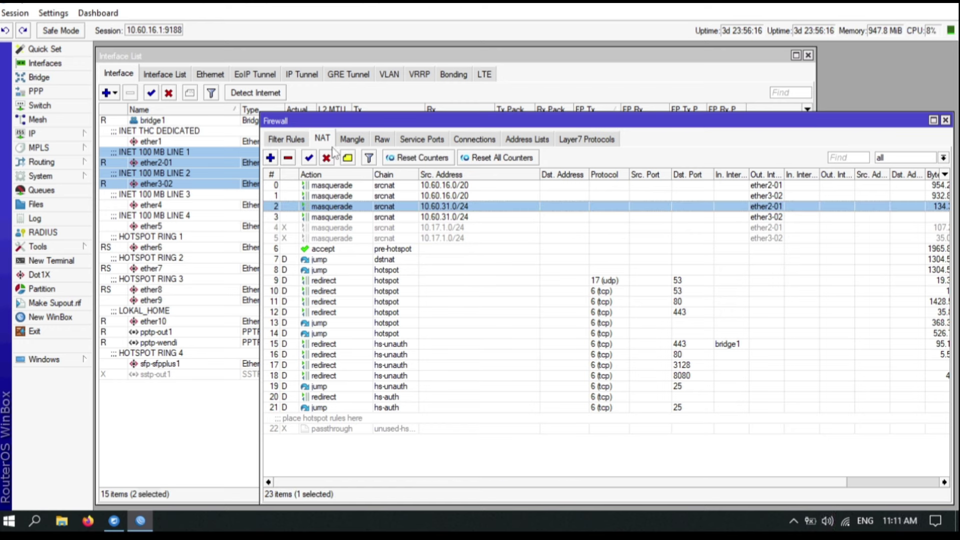
click(352, 140)
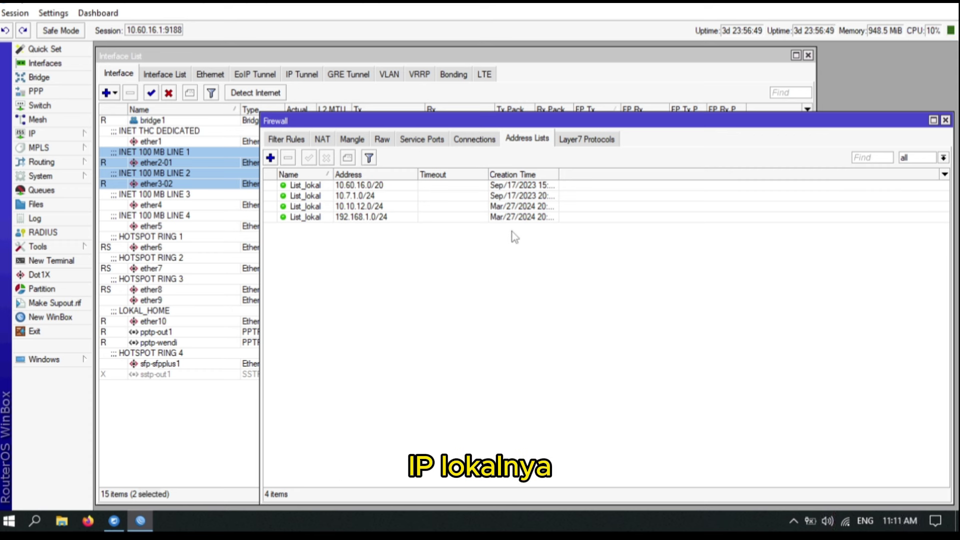
- Compare the router's assigned IP addresses and their interfaces with the firewall's List_lokal entries, and close the IP address list
click(45, 134)
click(123, 163)
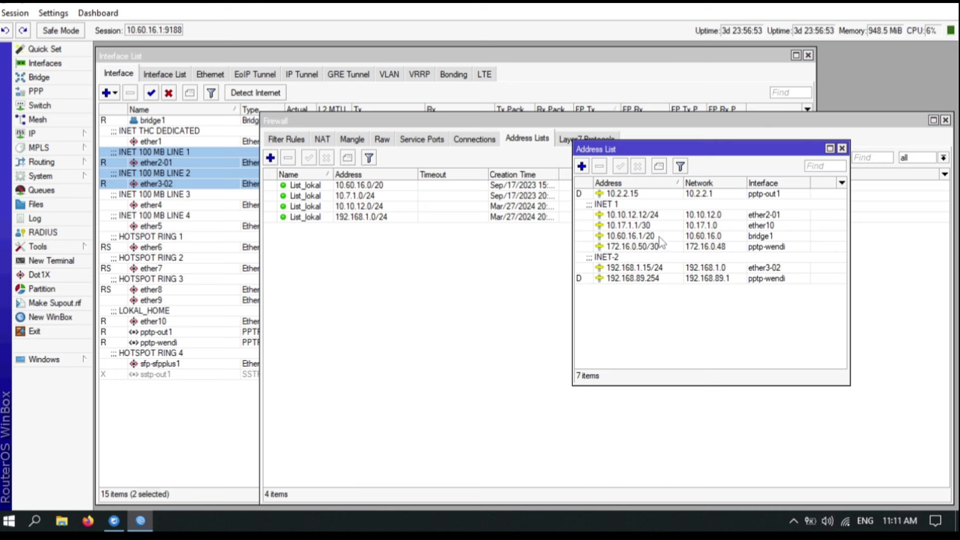
click(803, 226)
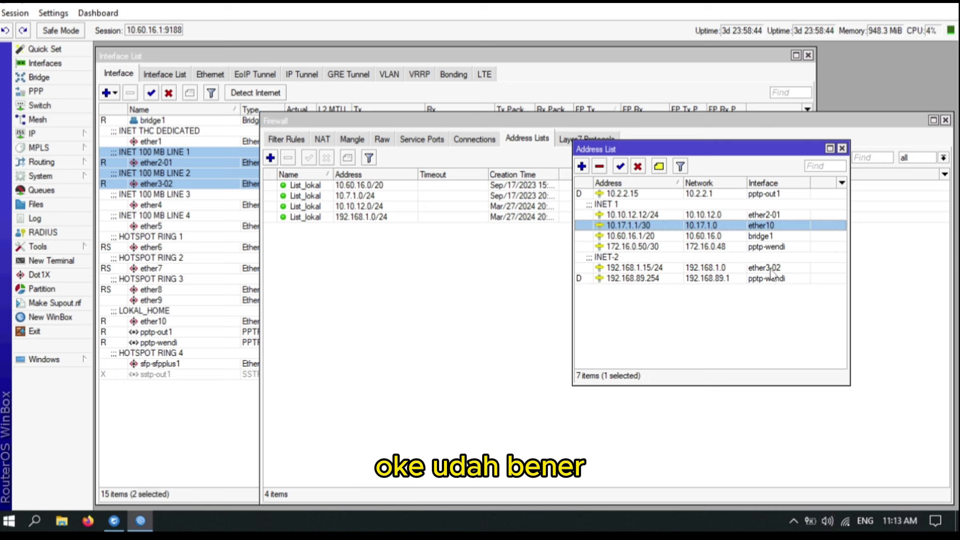
click(842, 149)
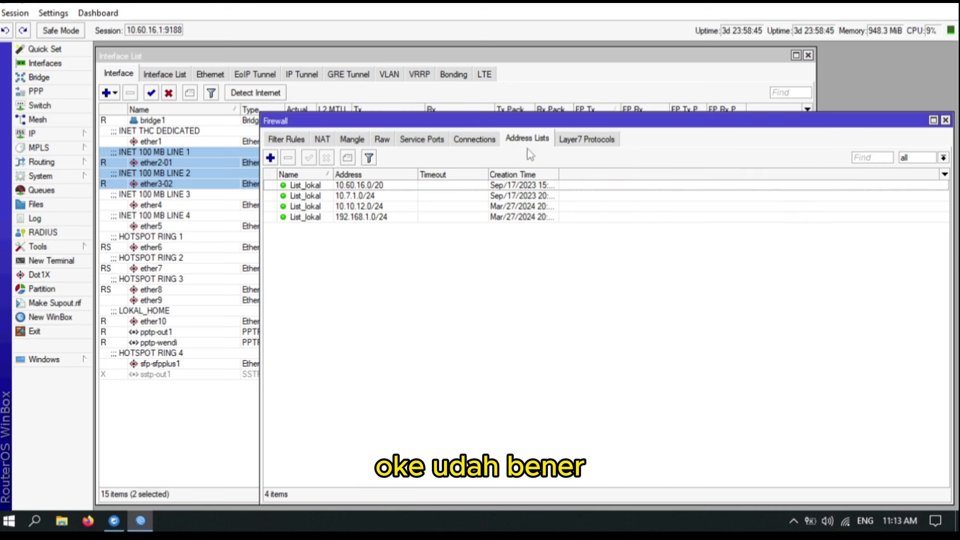
- Return to the firewall rules and inspect the hotspot1 server's settings, including its IP of DNS Name
click(474, 139)
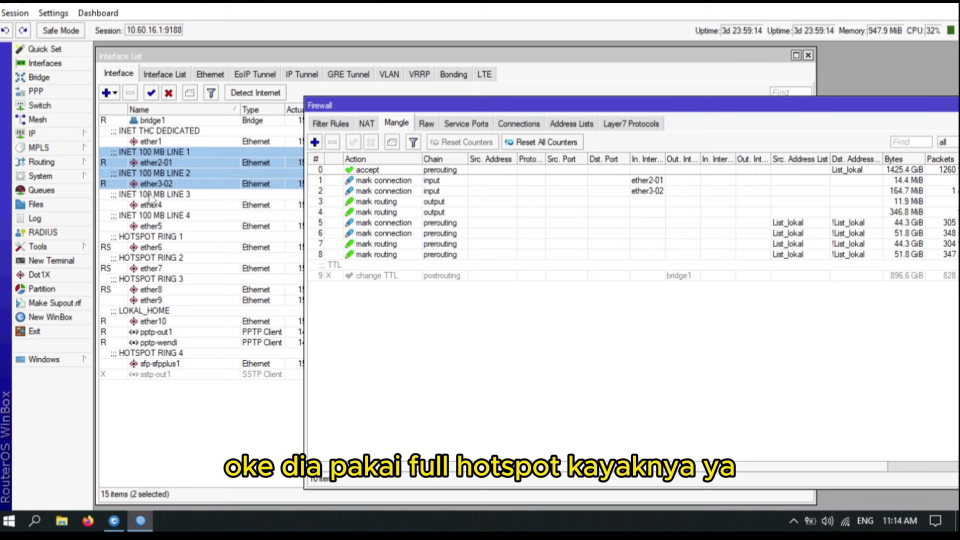
click(84, 134)
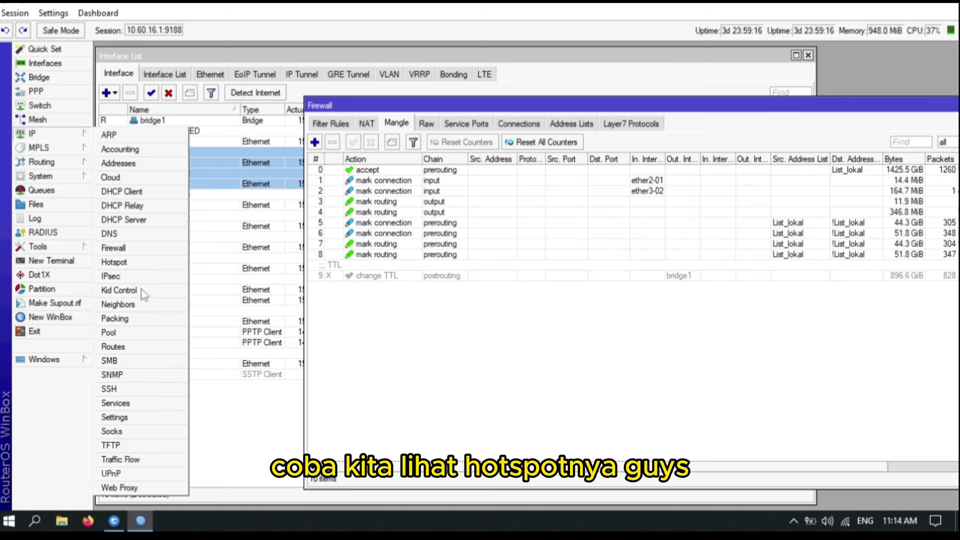
click(114, 262)
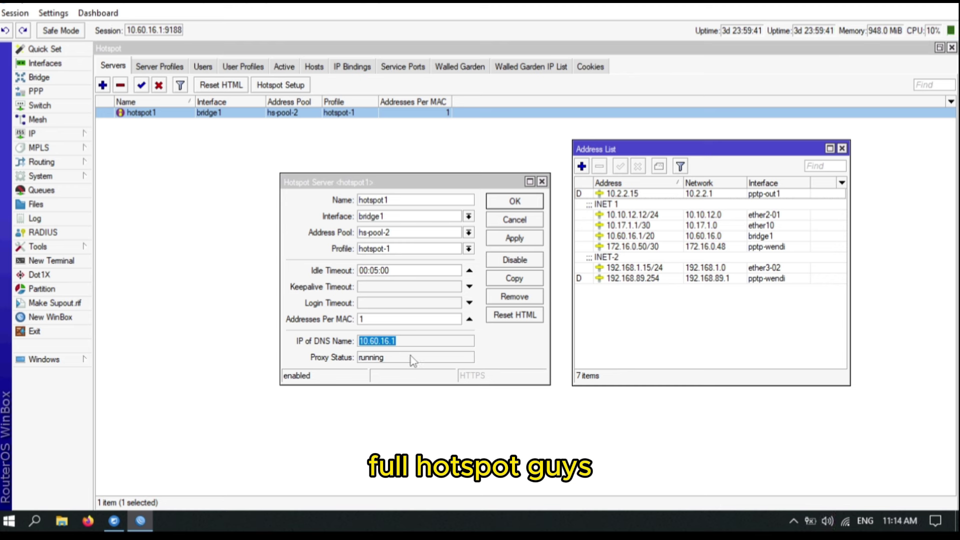
click(429, 341)
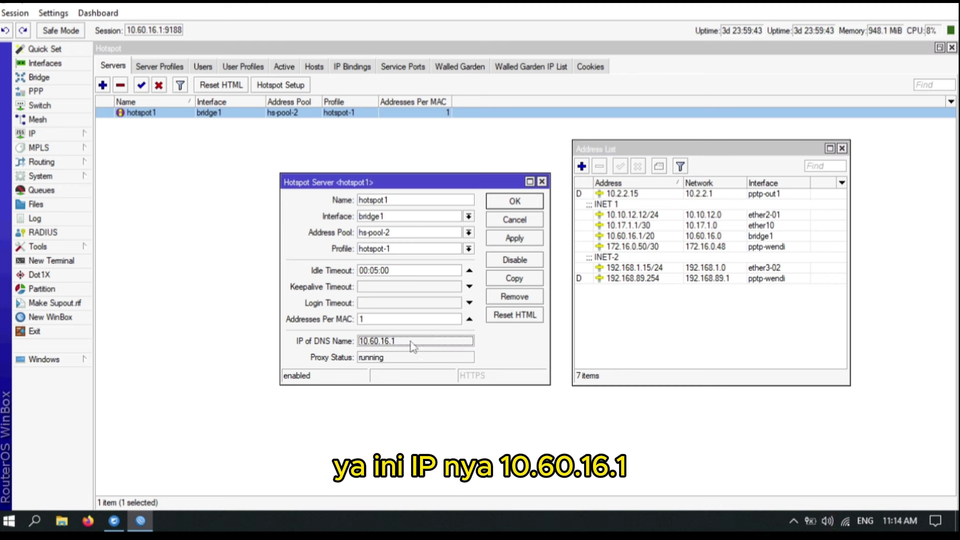
double_click(411, 341)
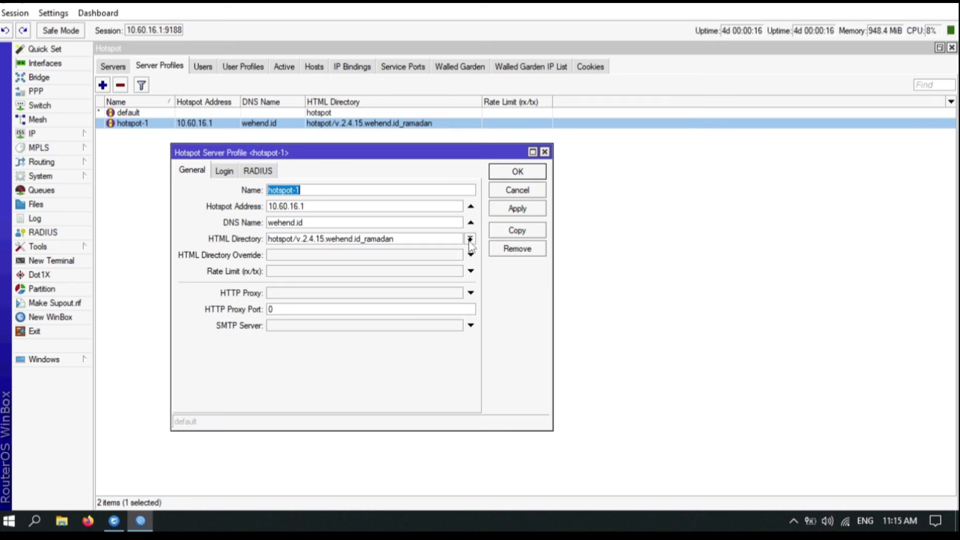
- Review the HTML directory and SSL certificate choices of the hotspot-1 server profile and toggle its HTTPS login method
click(470, 239)
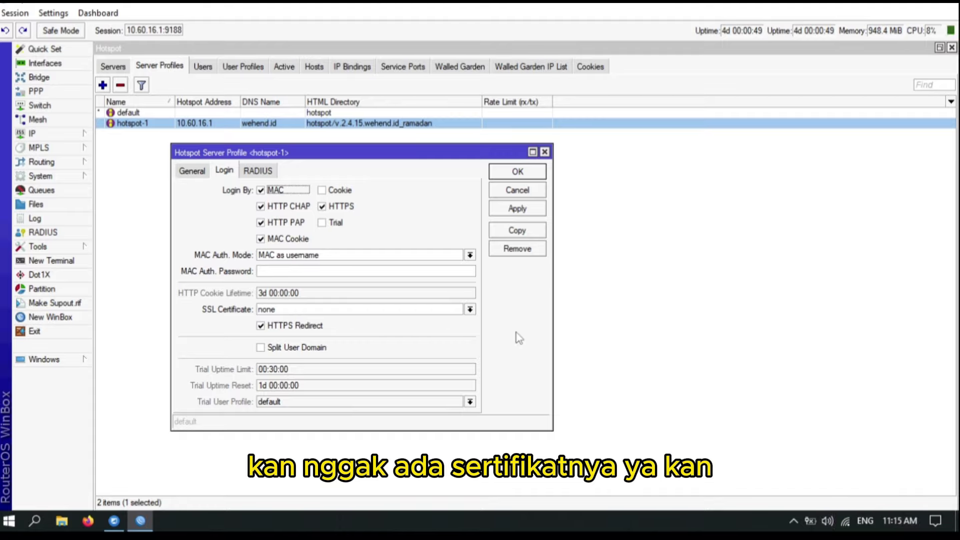
click(470, 309)
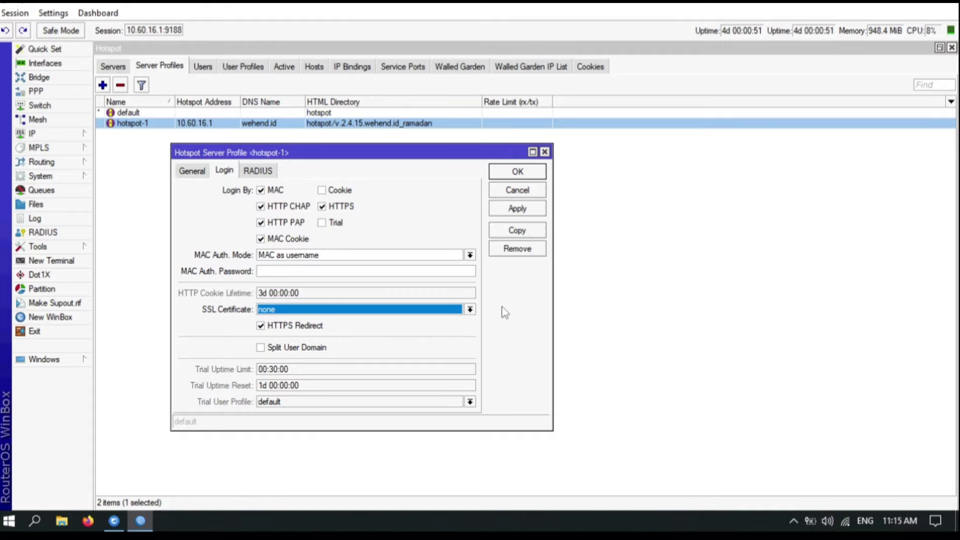
click(343, 205)
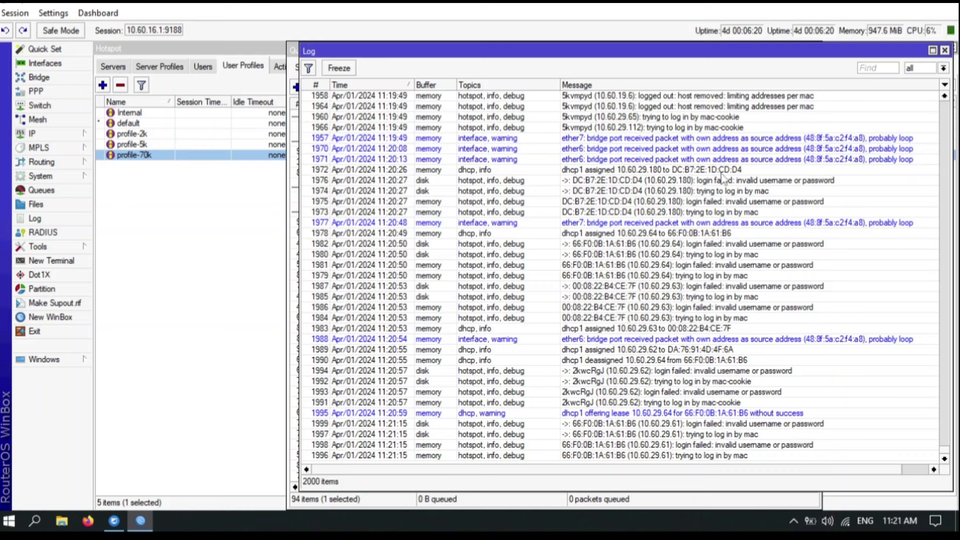
- Maximize the log and examine the bridge loop warnings for ether6 and ether7, including the earlier entries
double_click(814, 54)
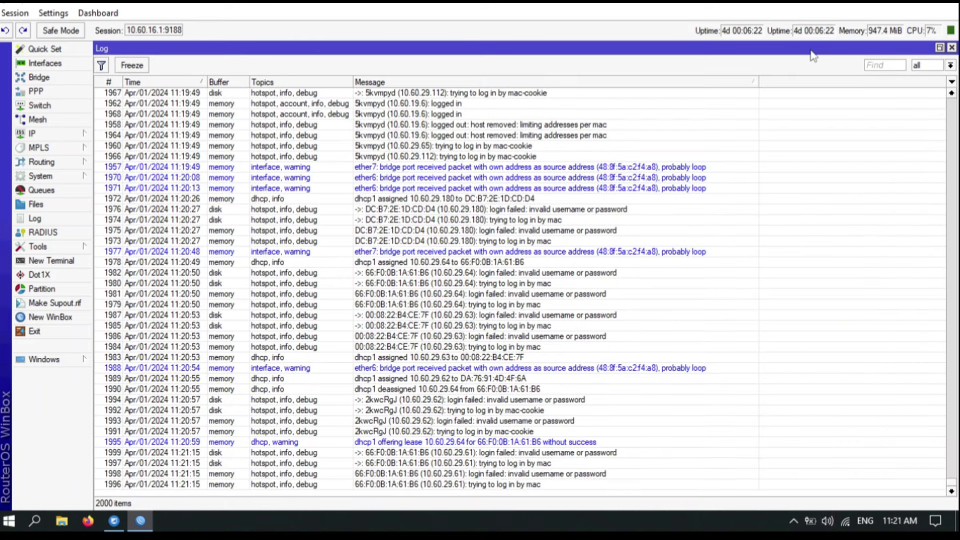
click(649, 178)
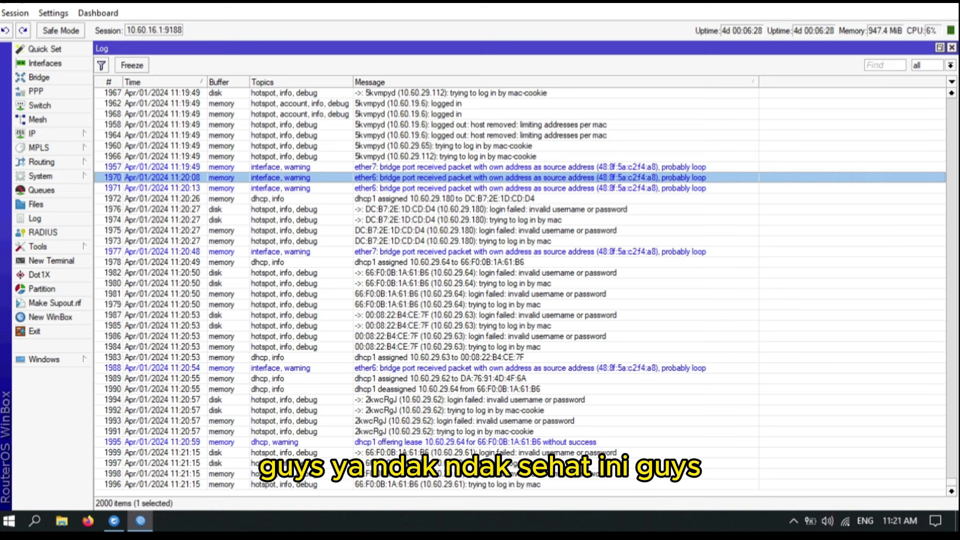
click(649, 367)
click(649, 262)
click(649, 166)
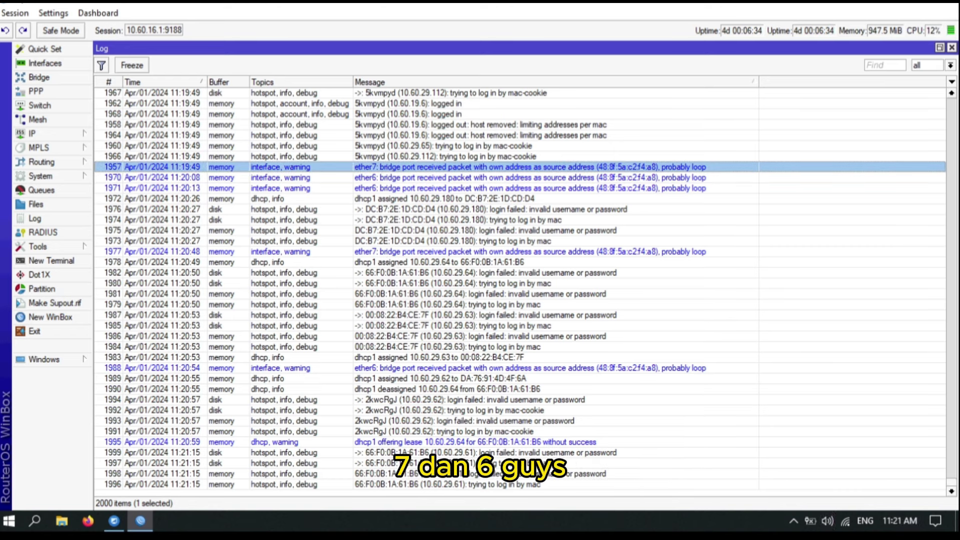
scroll(649, 166, up, 5)
drag(951, 480, 940, 193)
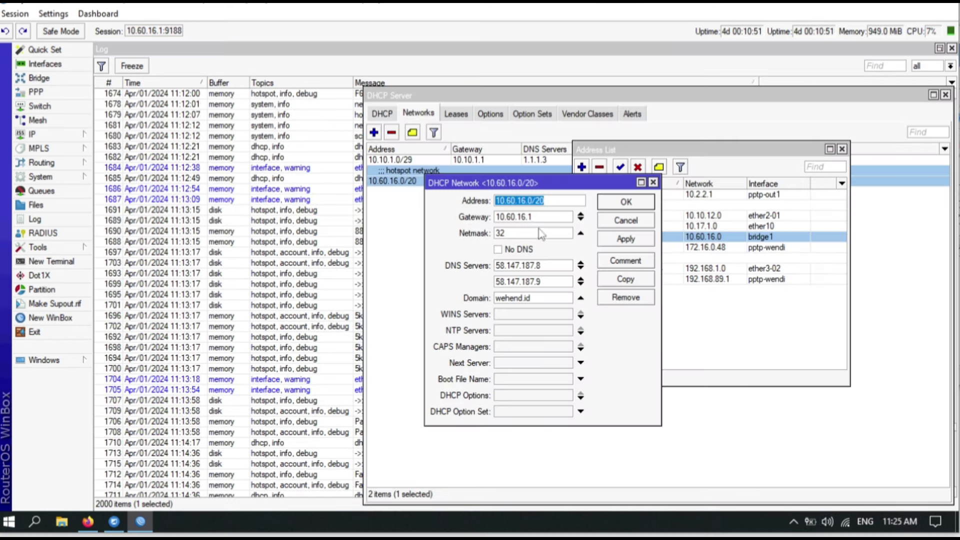
- Set the netmask of the 10.60.16.0/20 hotspot DHCP network to 20
click(528, 235)
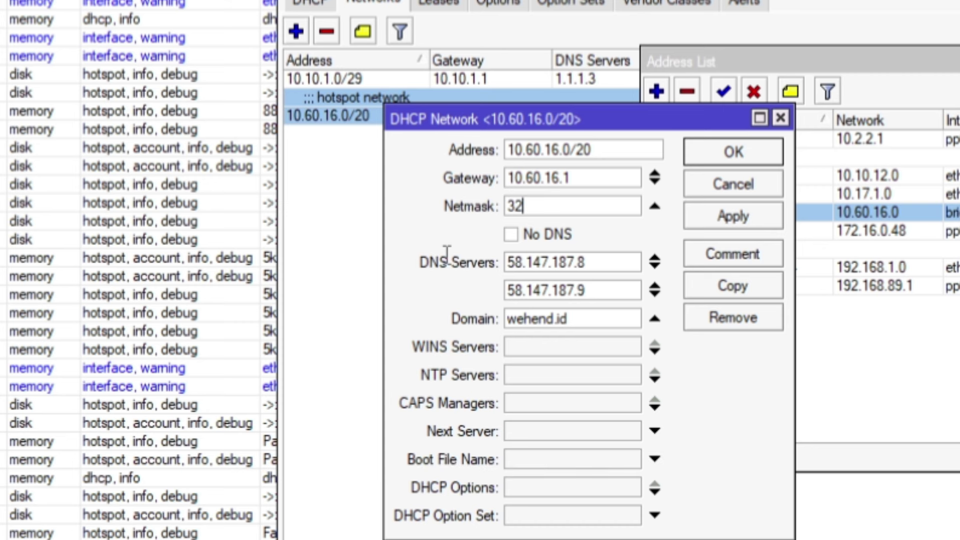
key(ctrl+a)
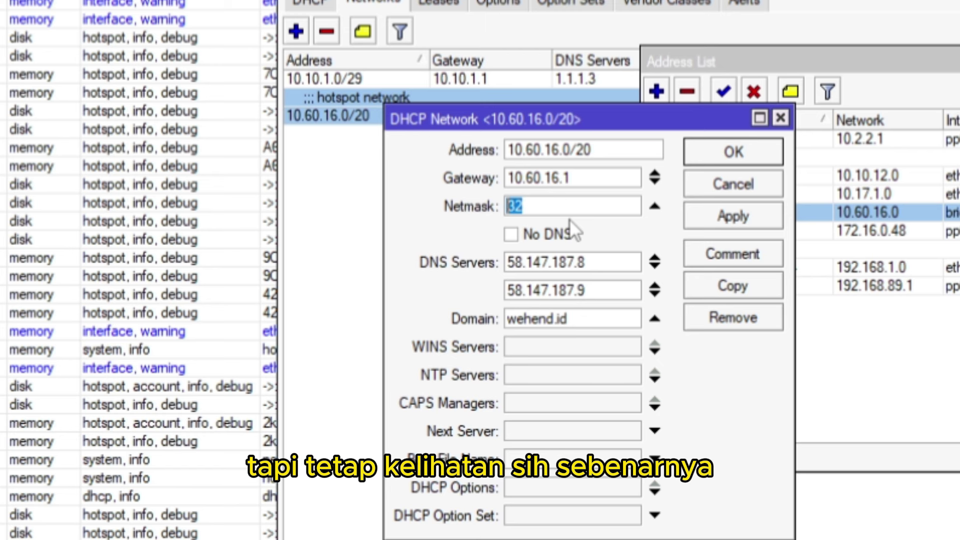
text(20)
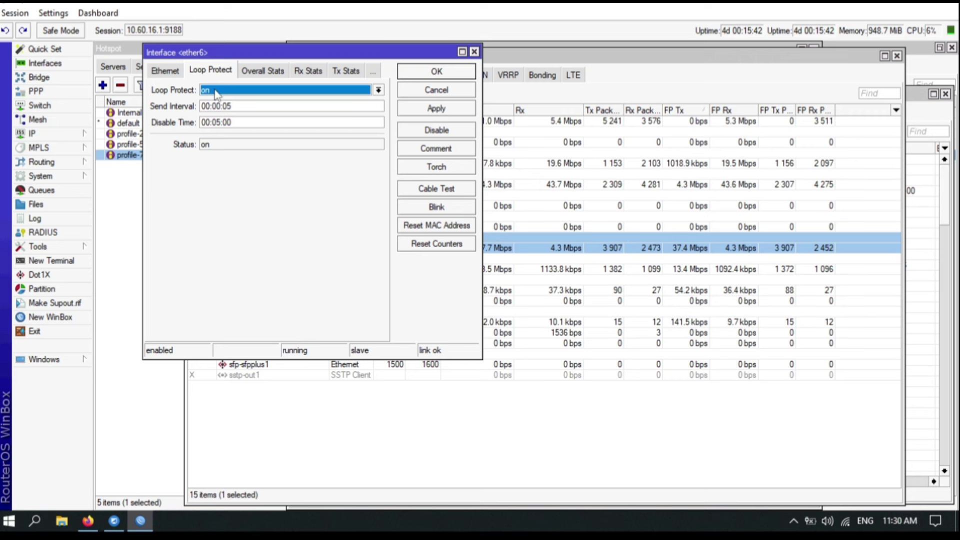
- Examine the Ethernet settings, statistics and link status of ether6, and close its dialog and the interface list
click(165, 70)
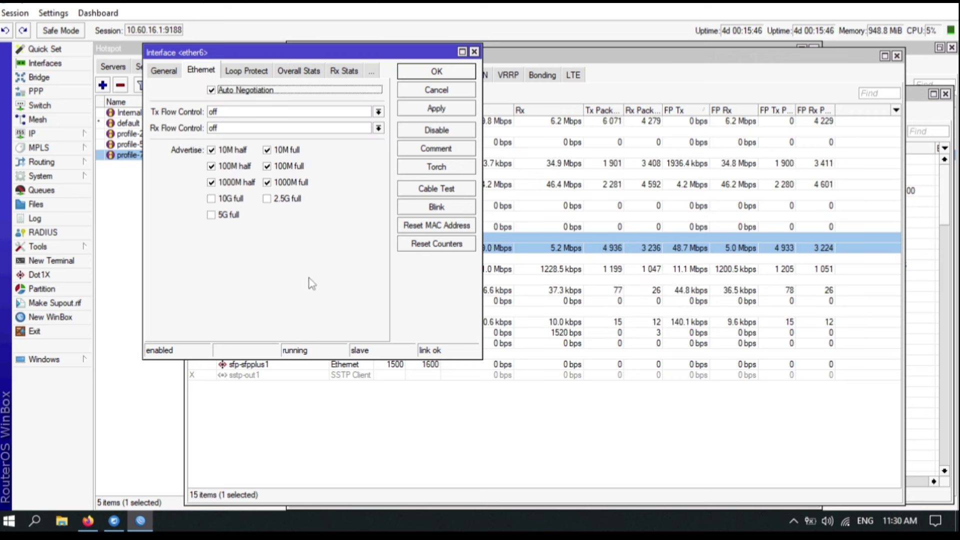
click(263, 71)
click(302, 71)
click(289, 70)
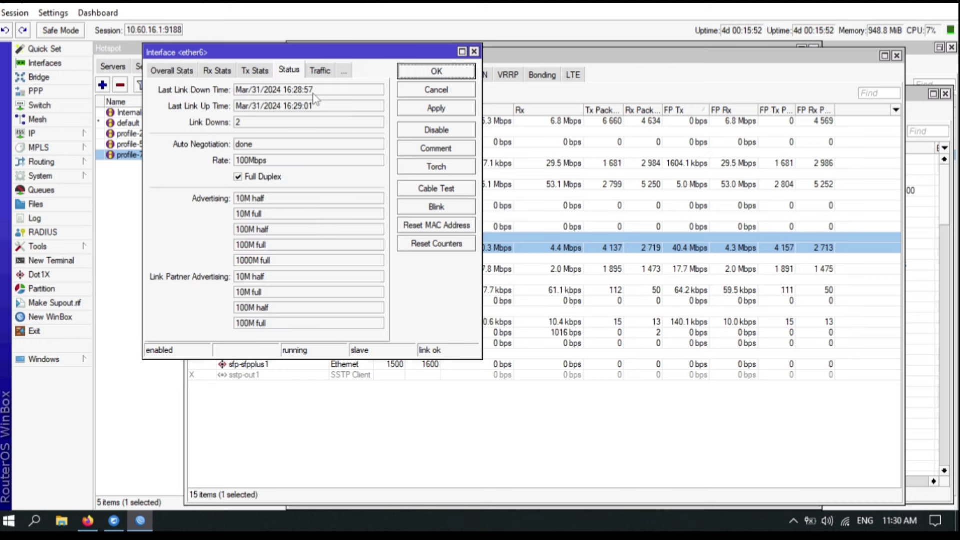
drag(320, 52, 432, 62)
drag(495, 70, 645, 83)
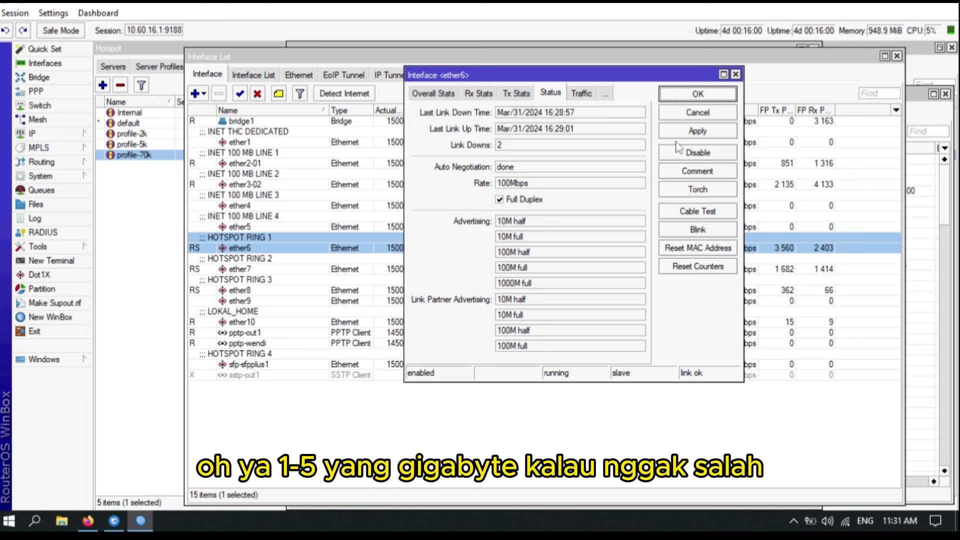
click(679, 116)
click(338, 270)
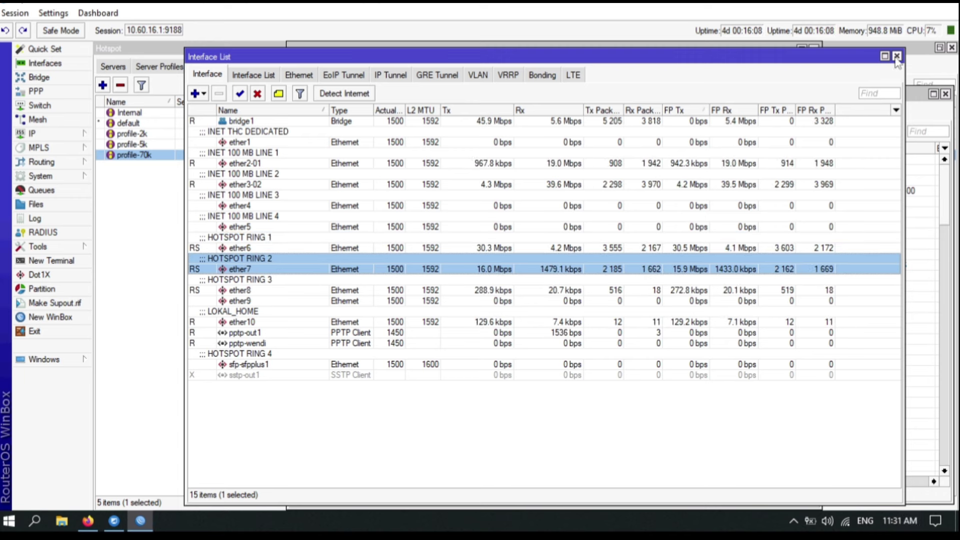
click(897, 56)
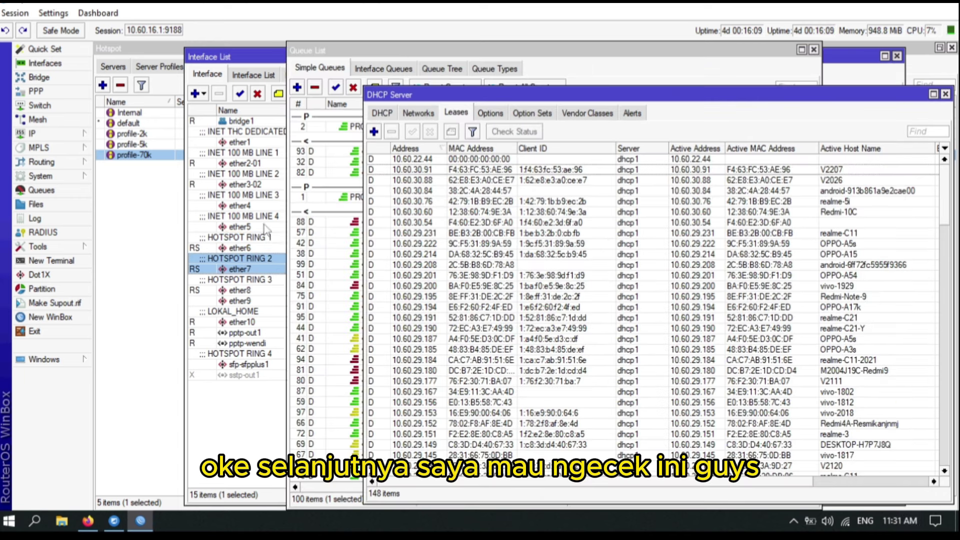
- Close the DHCP server and queue list windows, leaving the hotspot user profiles in view
click(946, 94)
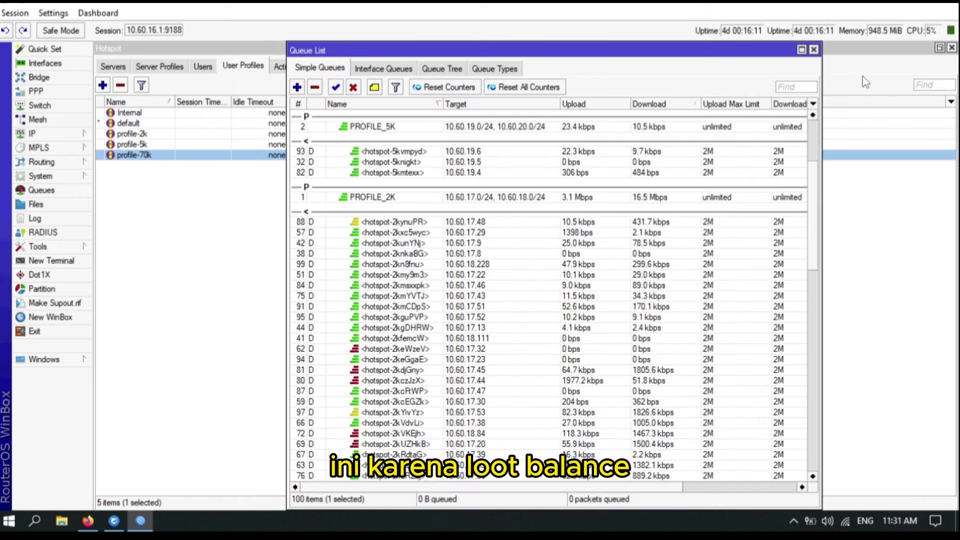
click(813, 50)
click(353, 236)
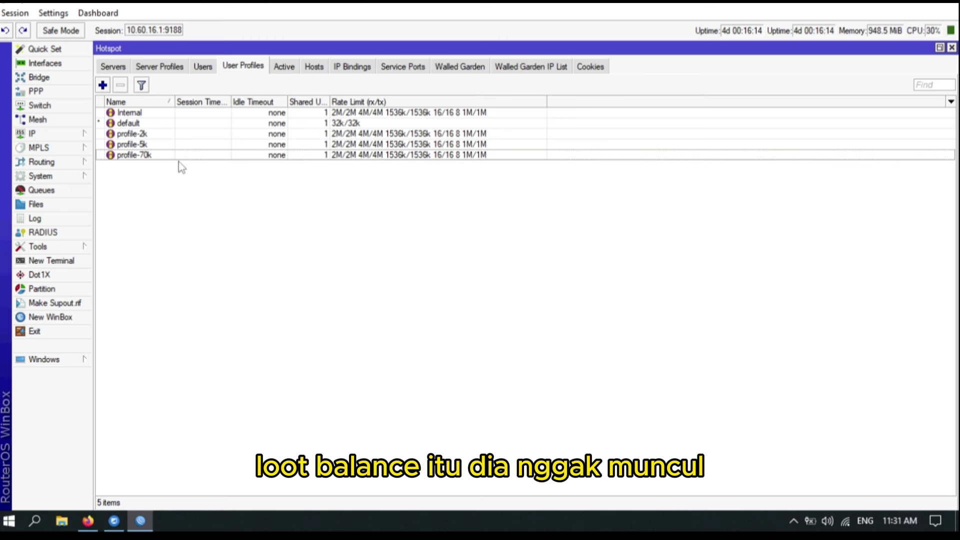
- Review the general, advanced and action settings of the prerouting accept mangle rule in the firewall, and close it without changes
click(47, 134)
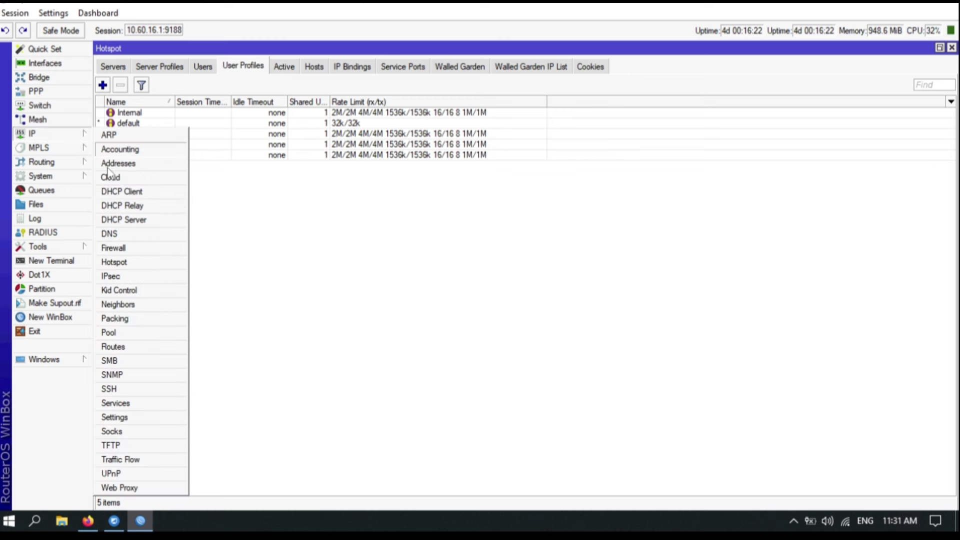
click(113, 248)
double_click(450, 170)
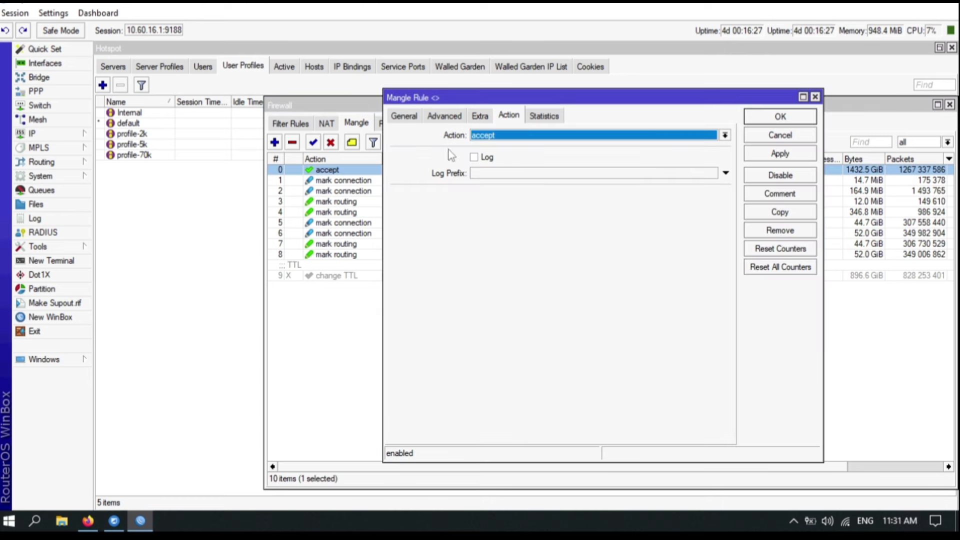
click(403, 116)
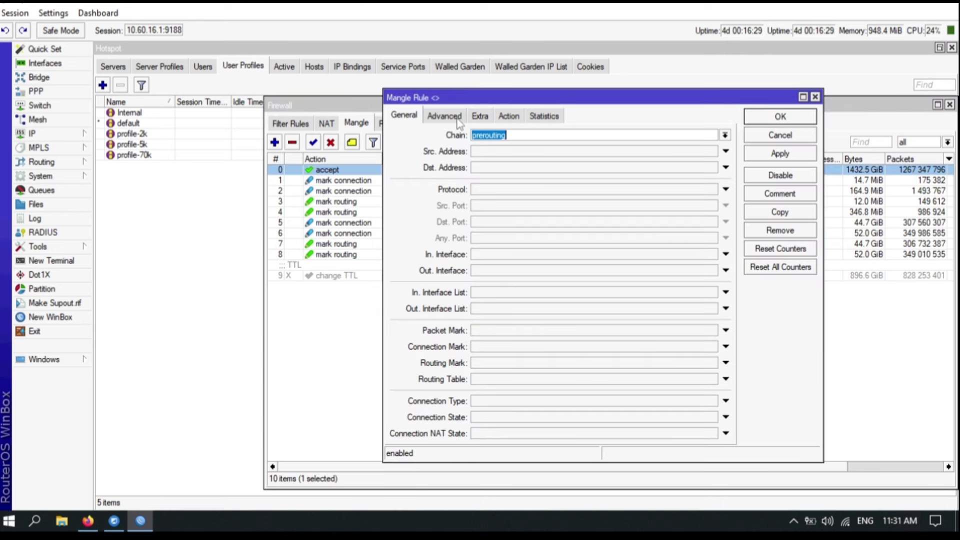
click(444, 116)
click(508, 116)
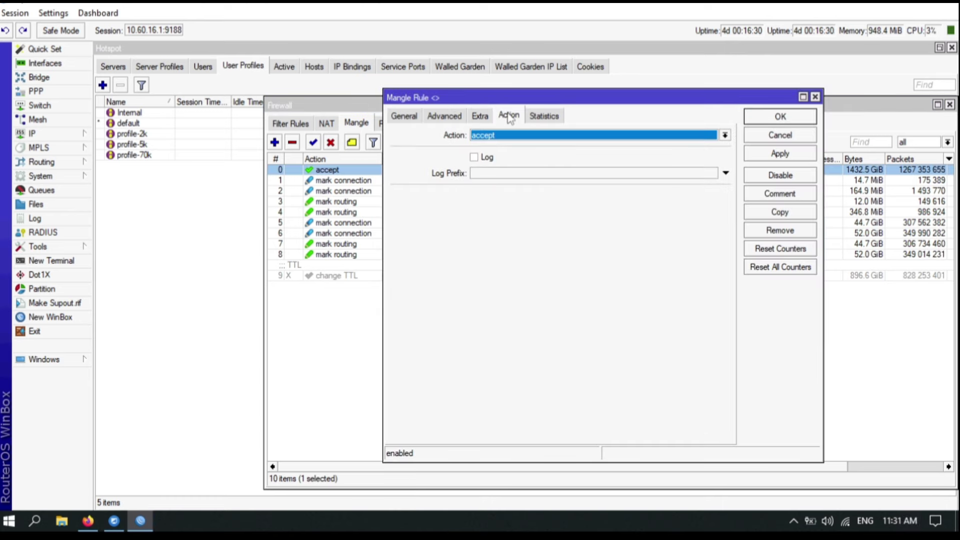
click(403, 116)
click(779, 135)
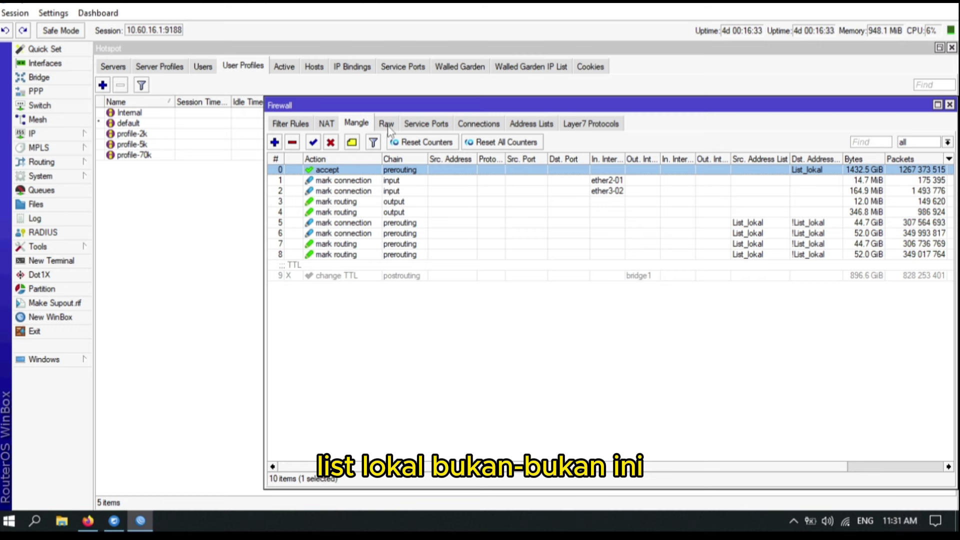
- Inspect the chain and action of the pre-hotspot accept NAT rule, and close it without changes
click(327, 125)
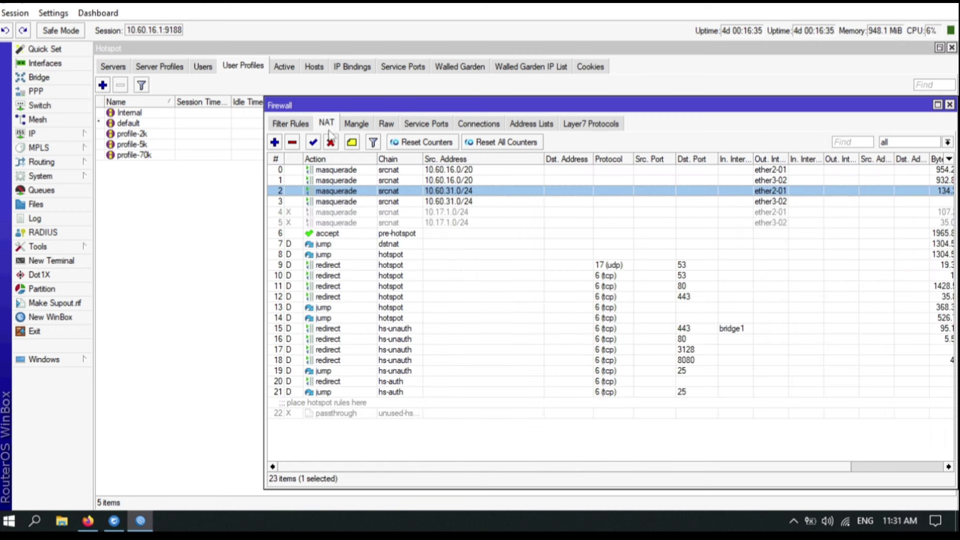
double_click(431, 232)
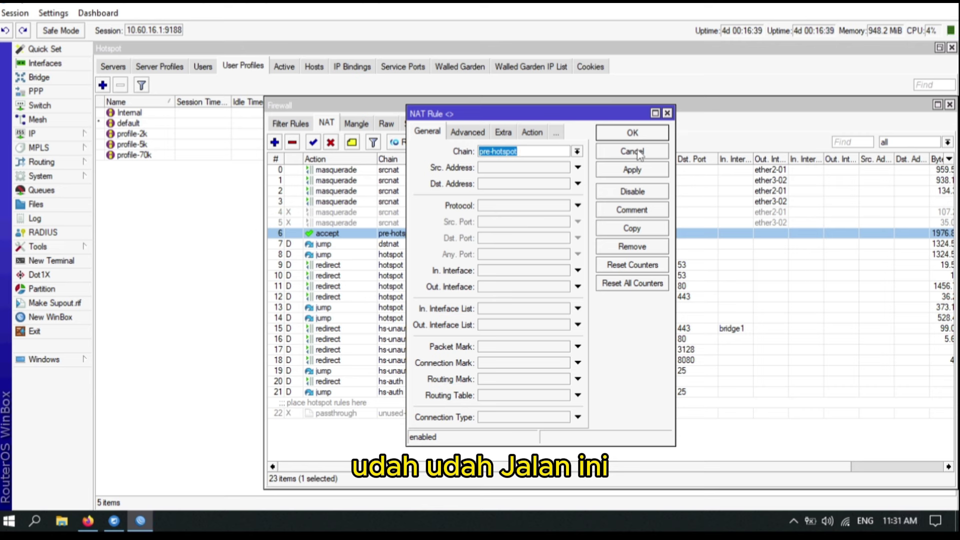
click(531, 132)
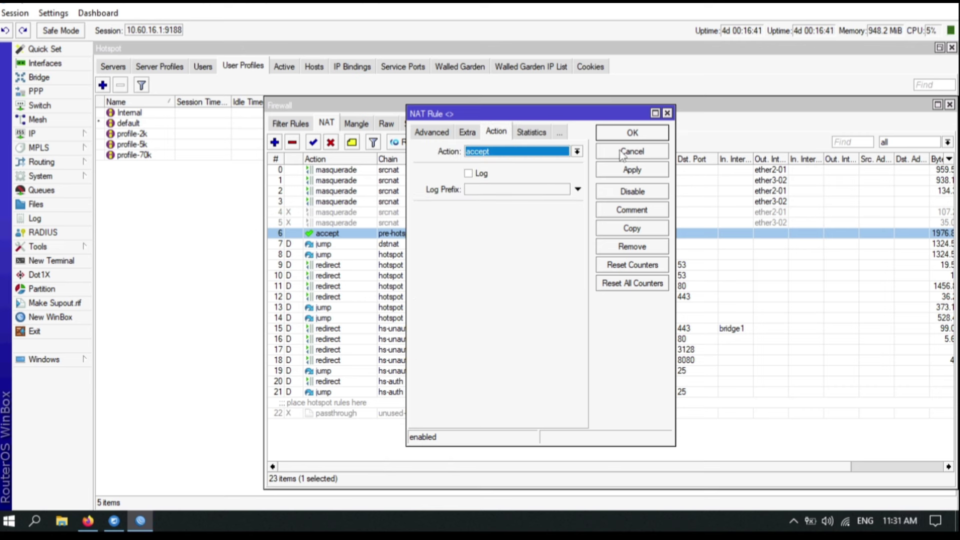
click(632, 152)
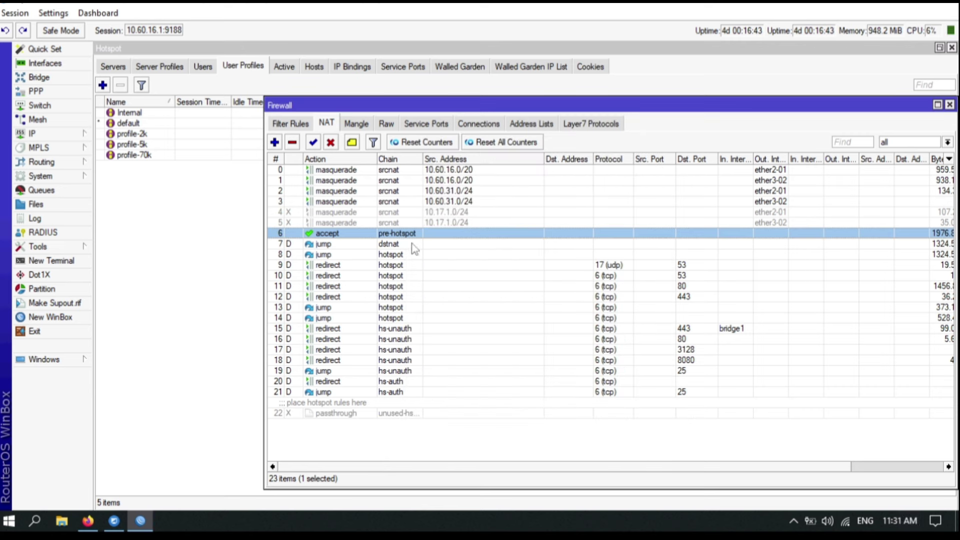
- Maximize the mangle rules and select Address List, Connection Mark, New Connection Mark and New Routing Mark as additional columns
click(356, 124)
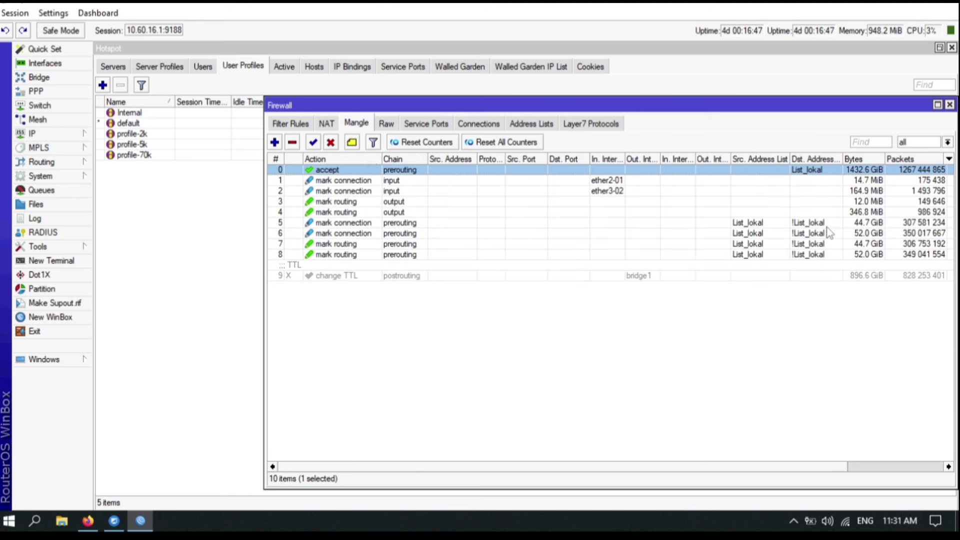
click(938, 104)
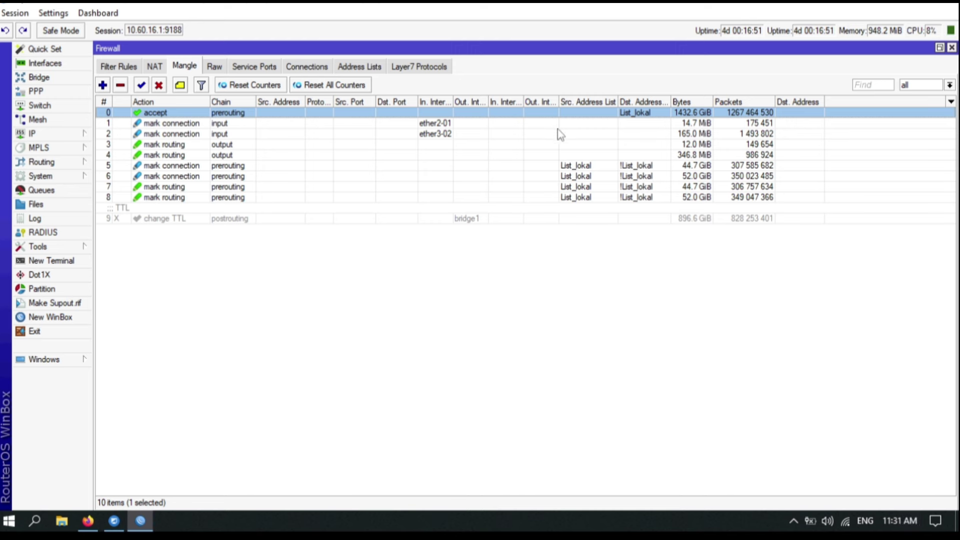
click(951, 102)
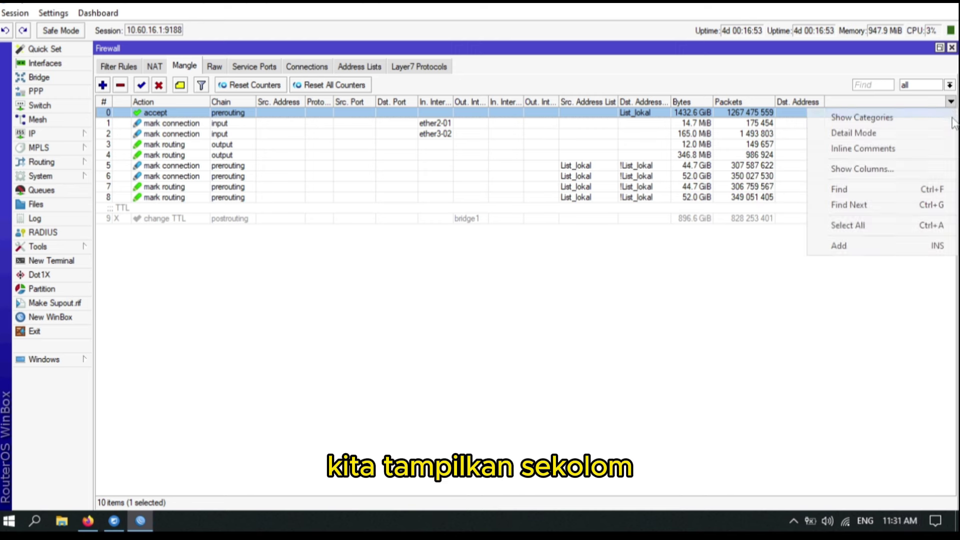
click(883, 170)
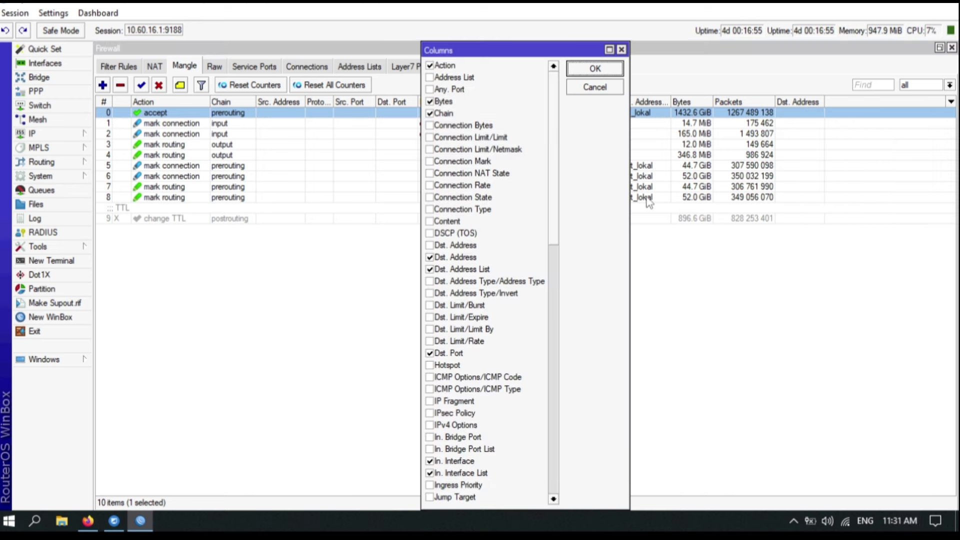
click(453, 77)
click(490, 161)
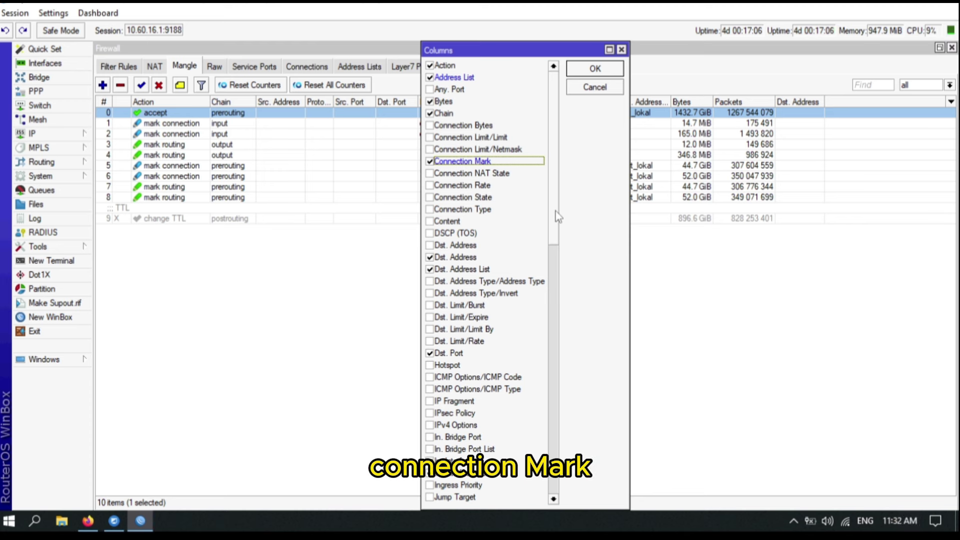
scroll(556, 228, down, 7)
click(470, 341)
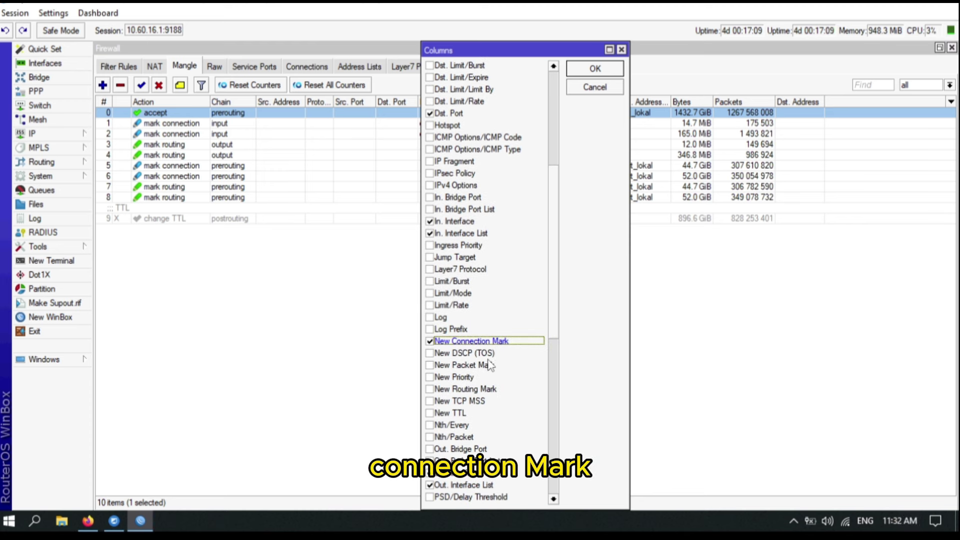
click(475, 389)
- Add the Passthrough and Per Connection Classifier columns to the mangle list, and widen the classifier column to fit its text
scroll(557, 272, down, 10)
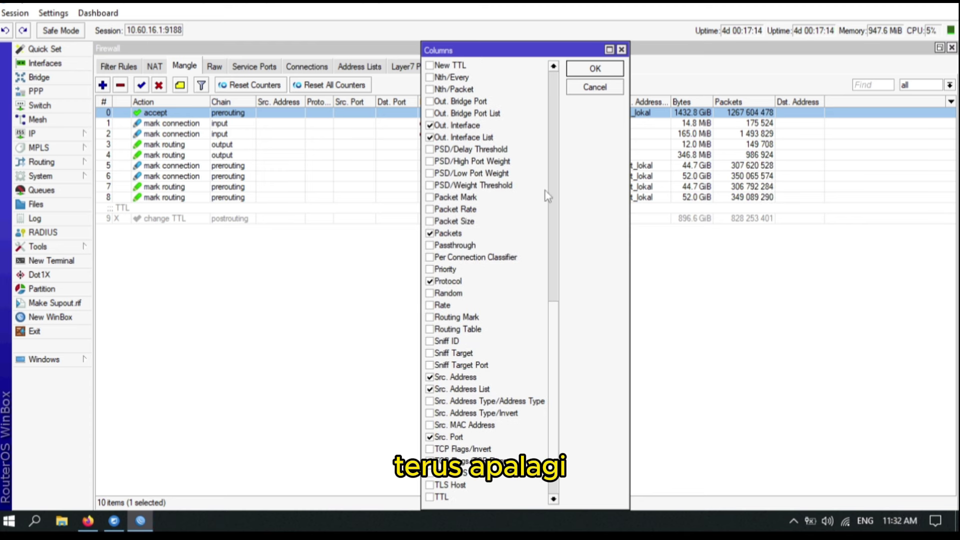
scroll(502, 419, down, 2)
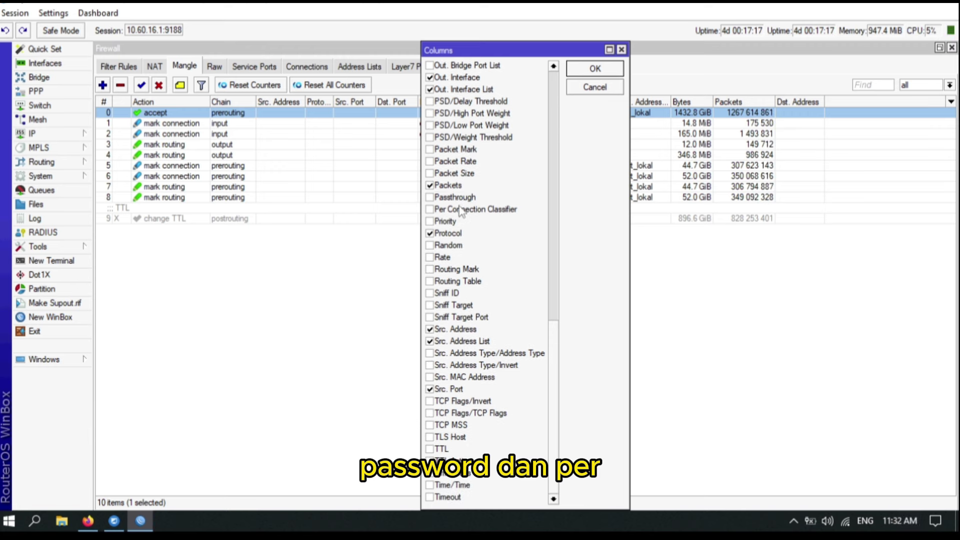
click(455, 197)
click(475, 209)
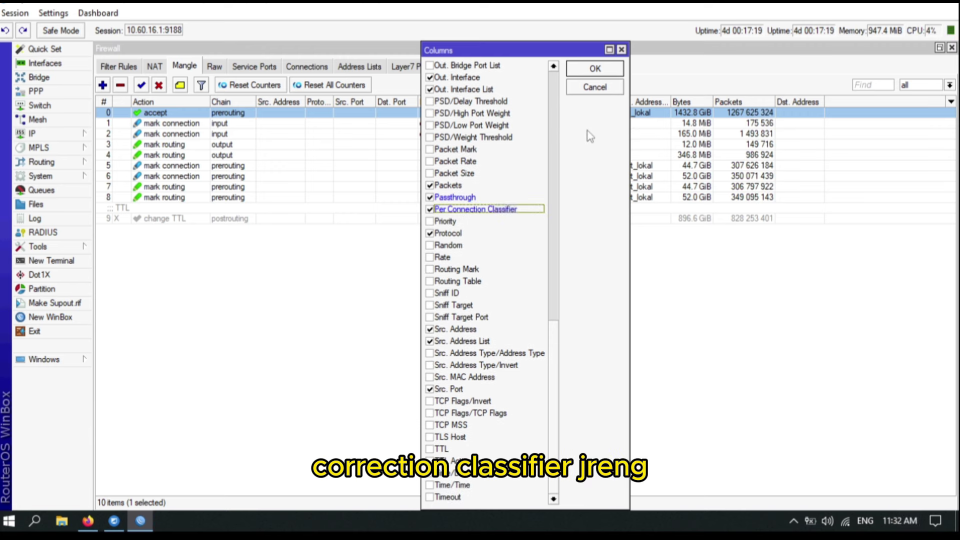
click(595, 69)
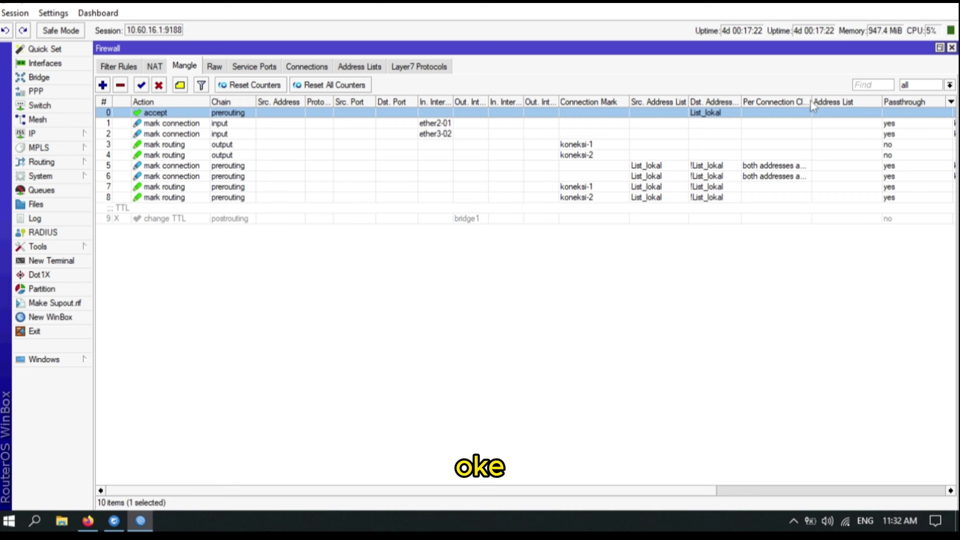
drag(811, 101, 880, 125)
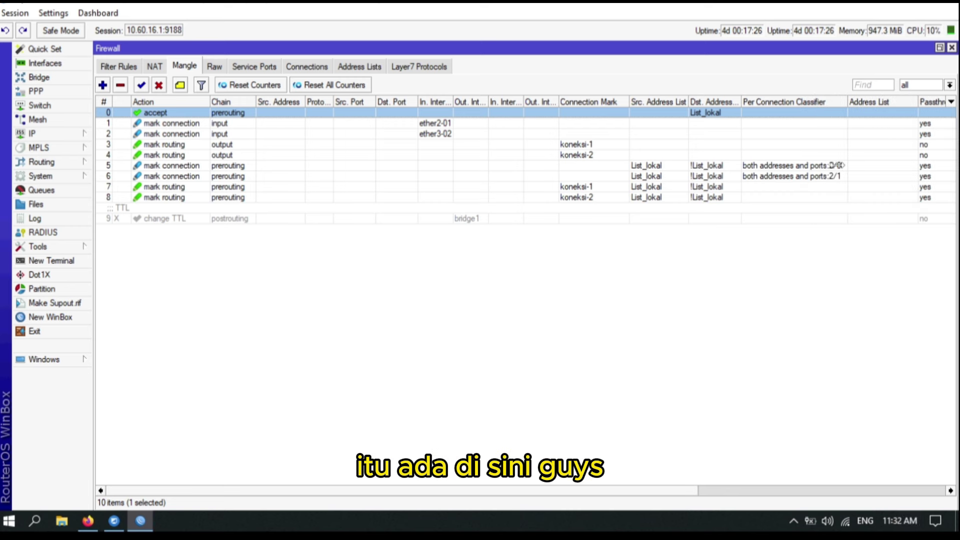
- Check the destination address type and hotspot matchers of the first per-connection-classifier mangle rule, and apply the rule
double_click(830, 165)
click(478, 116)
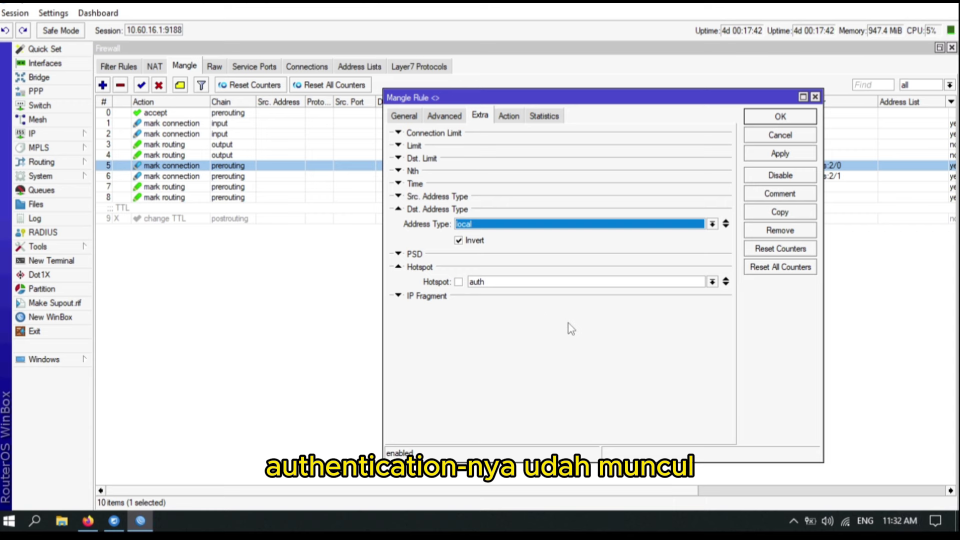
click(780, 154)
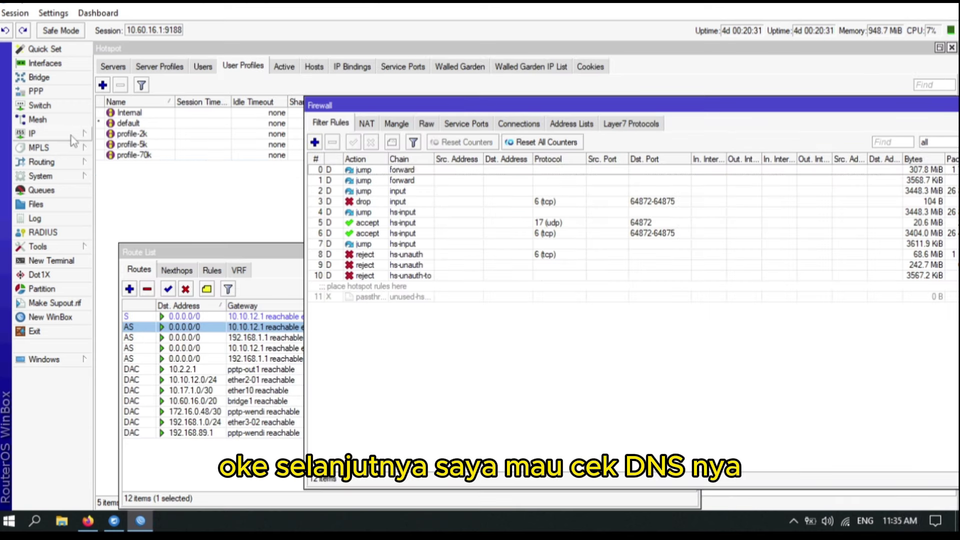
- Enable Allow Remote Requests in the router's DNS settings and apply the change
click(72, 136)
click(143, 233)
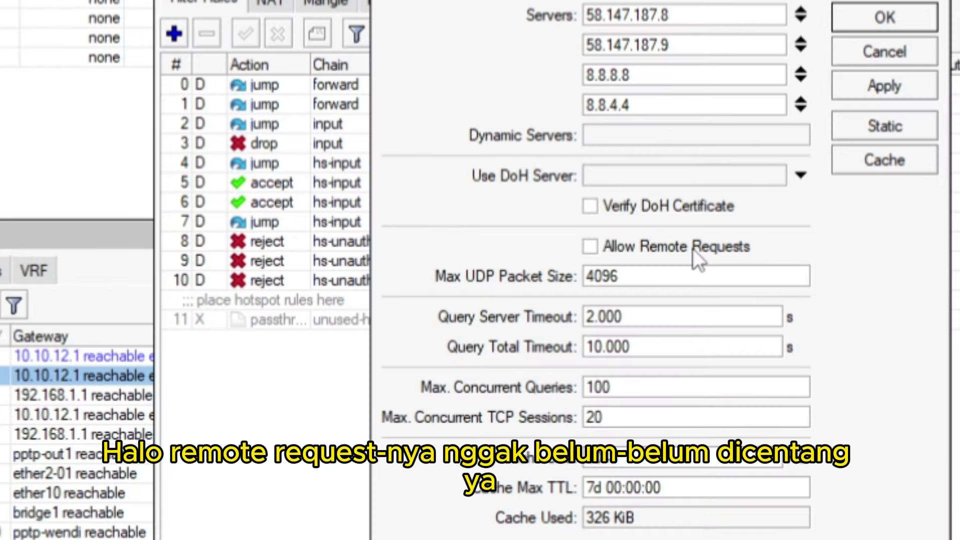
click(693, 249)
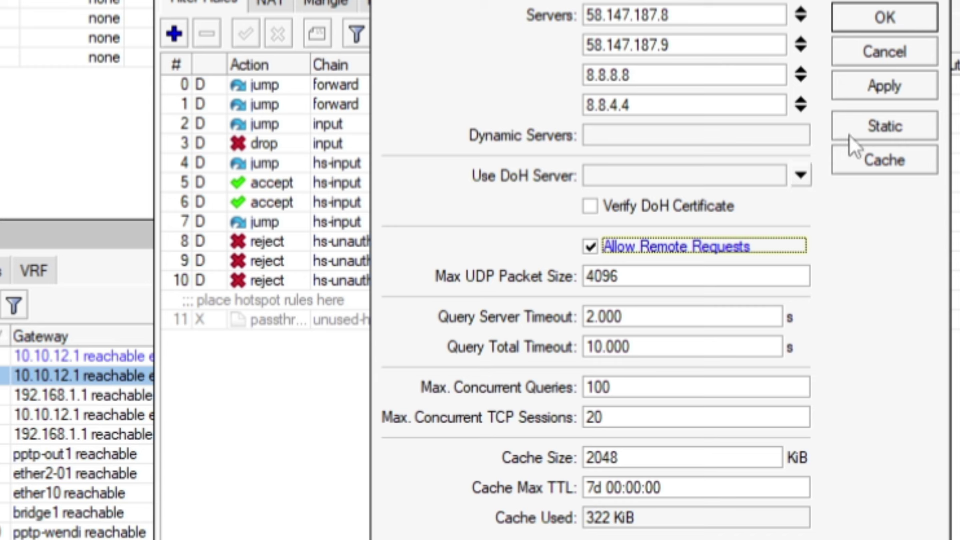
click(886, 88)
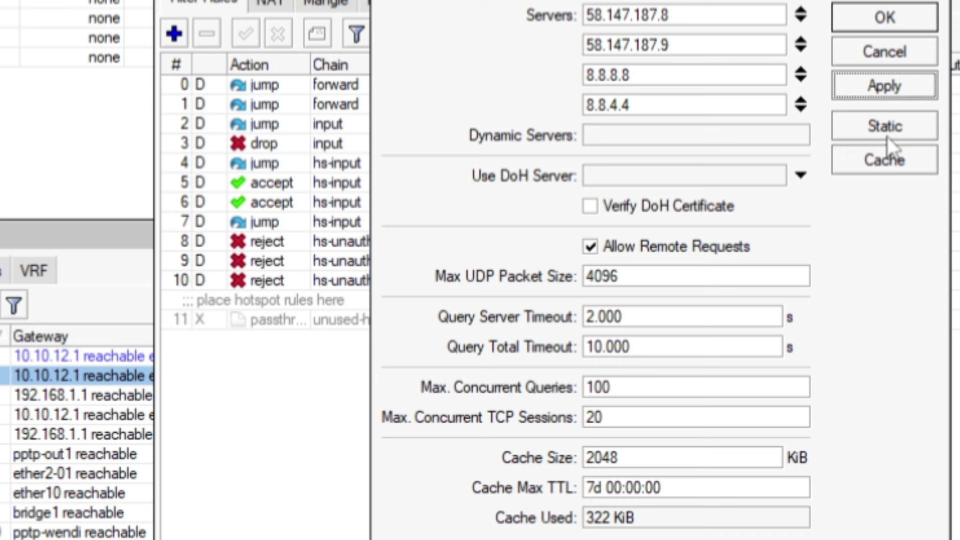
- Inspect the static DNS entry for wehend.id and close the static entries list
click(913, 126)
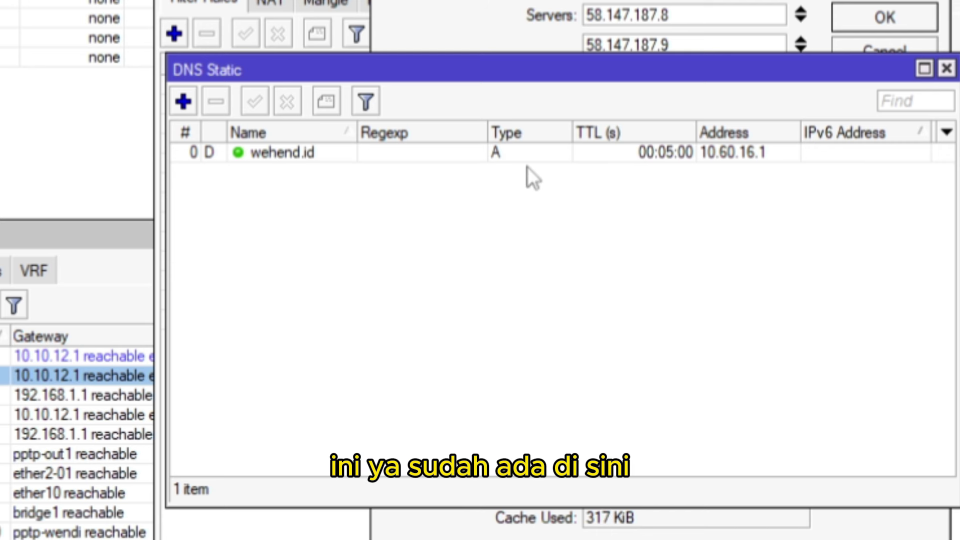
click(300, 155)
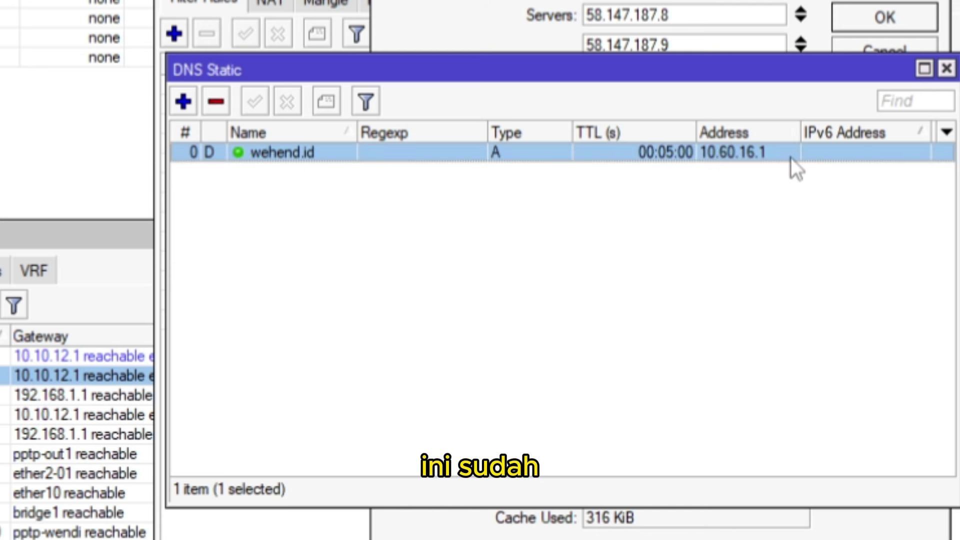
click(947, 69)
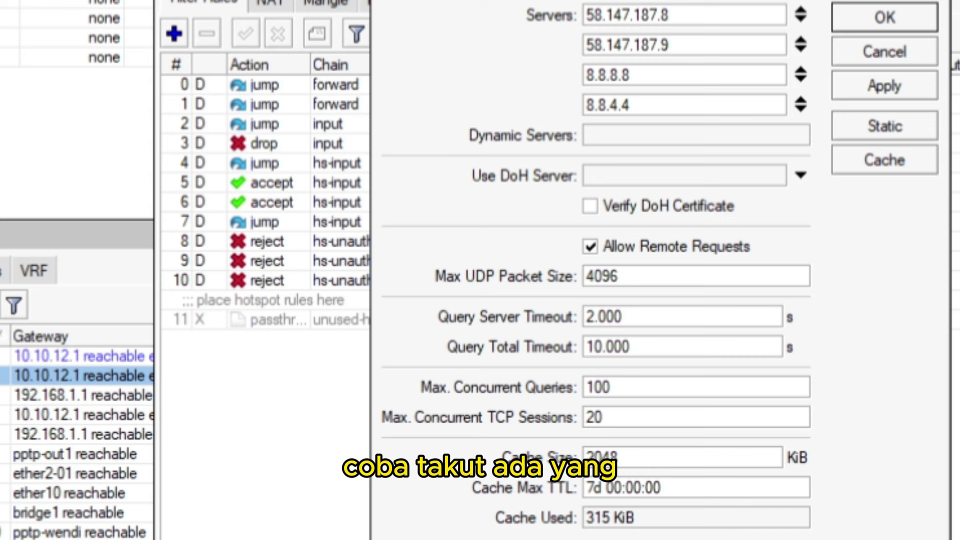
- Open the 10.60.16.0/20 hotspot DHCP network and remove one of its two DNS server entries
click(831, 365)
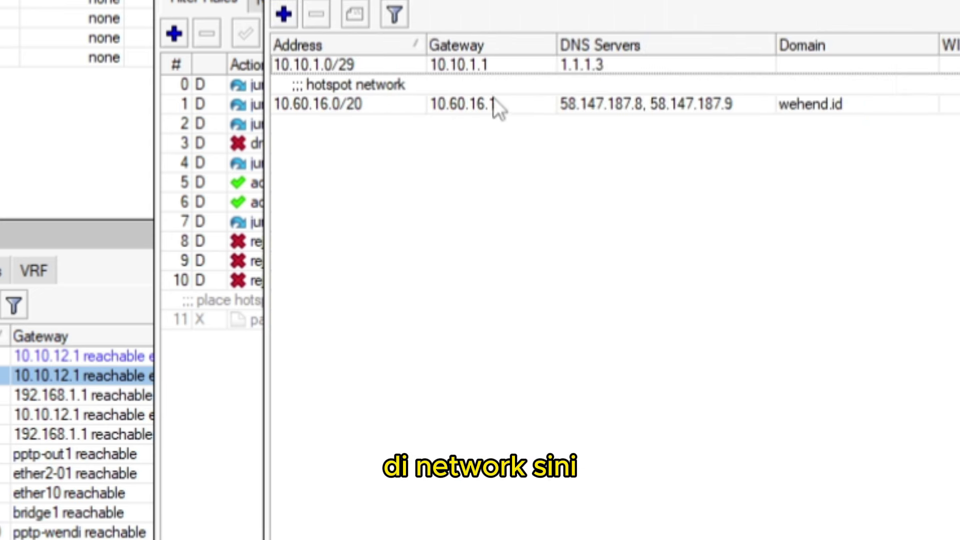
click(485, 101)
double_click(538, 85)
click(642, 260)
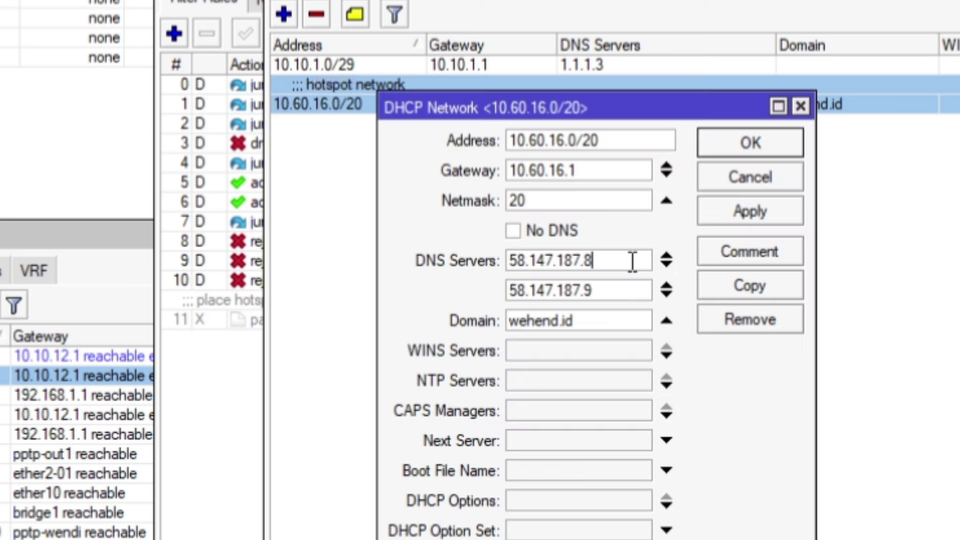
click(667, 256)
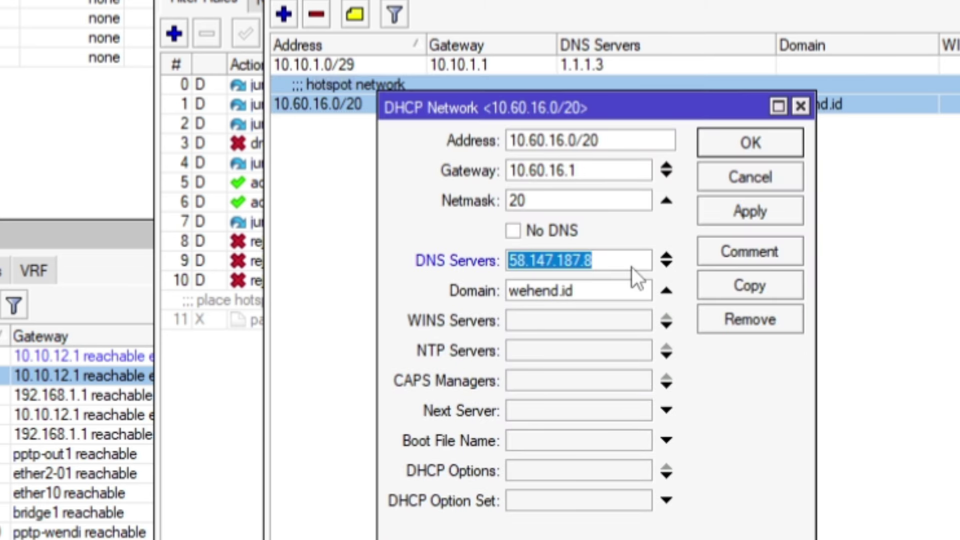
- Replace the DNS server of the 10.60.16.0/20 DHCP network with its gateway address 10.60.16.1 and save the network
double_click(606, 170)
key(ctrl+c)
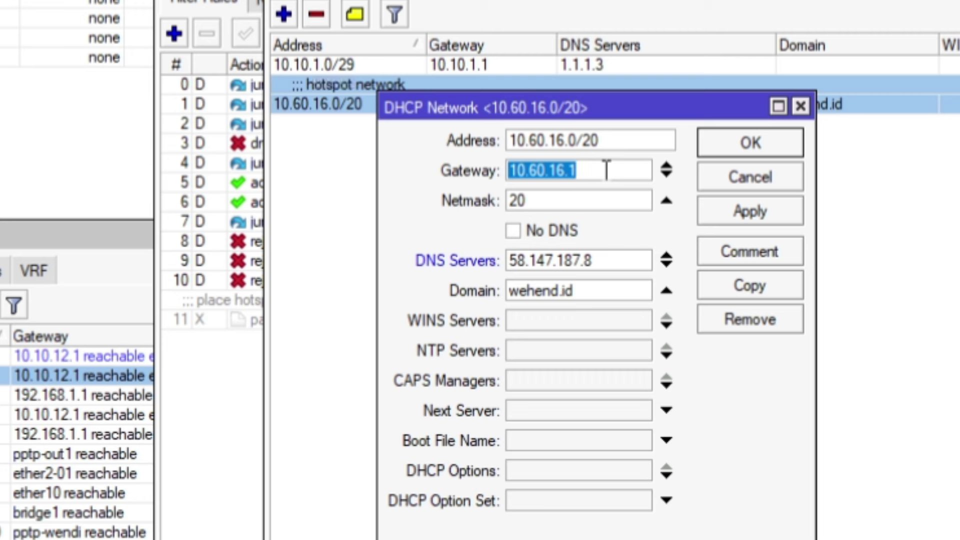
drag(617, 259, 508, 260)
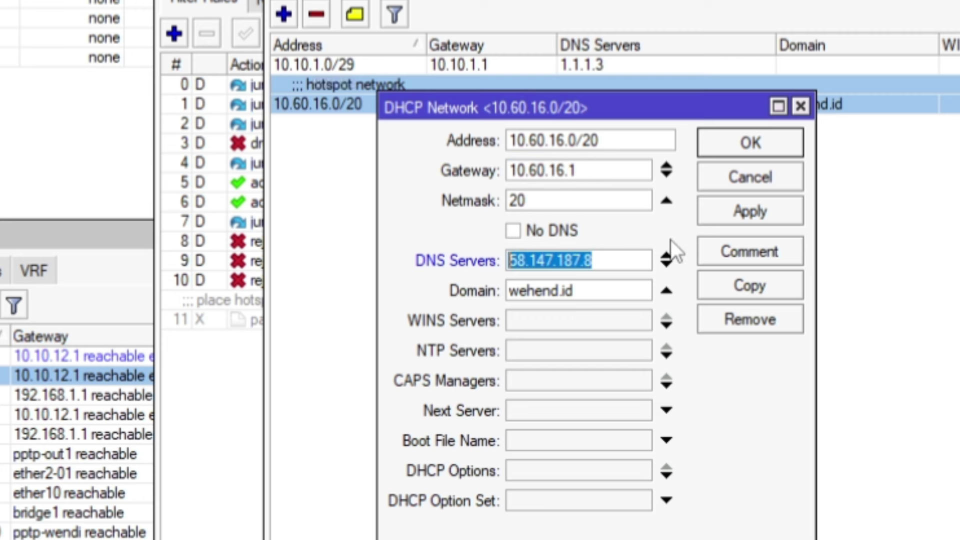
key(ctrl+v)
click(764, 211)
click(771, 142)
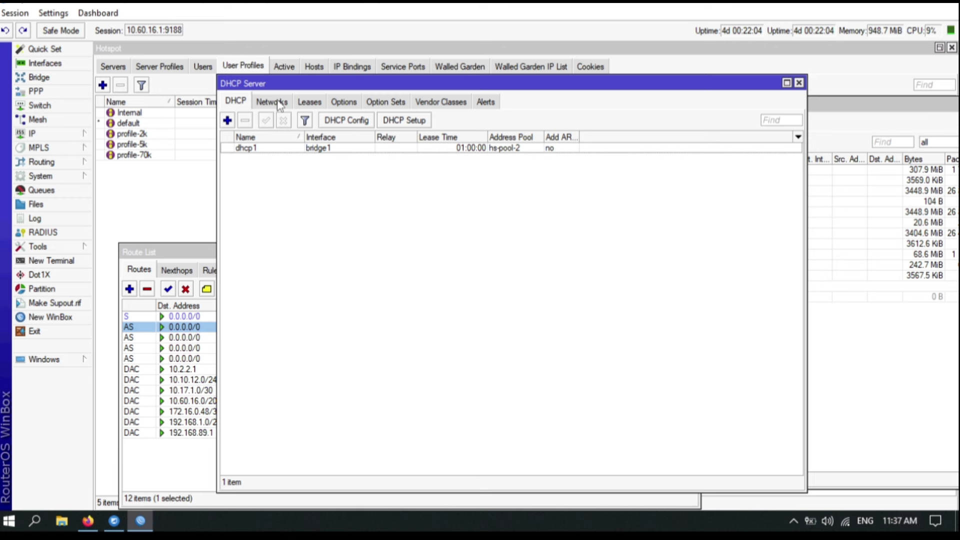
- Review the DHCP server's network entries and its client leases, and close the DHCP server window
click(271, 101)
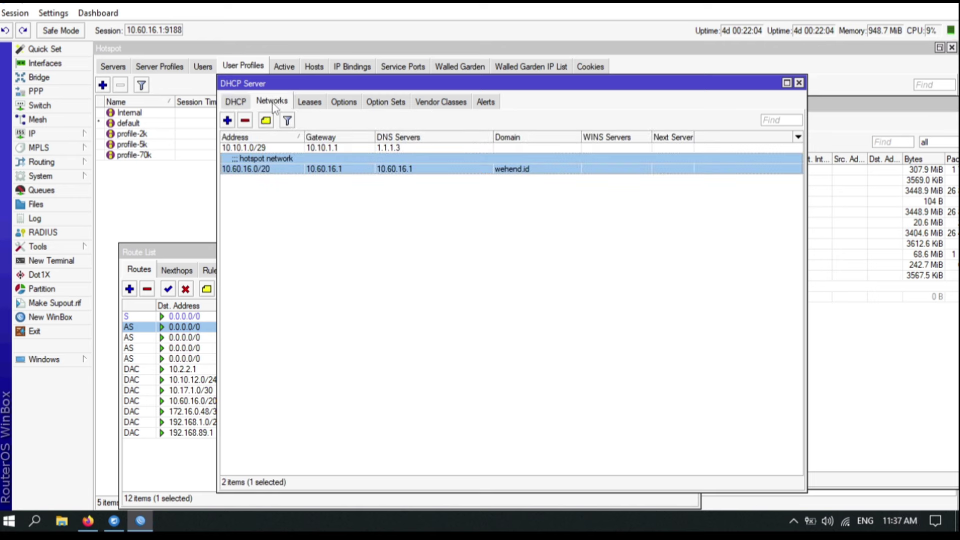
click(311, 103)
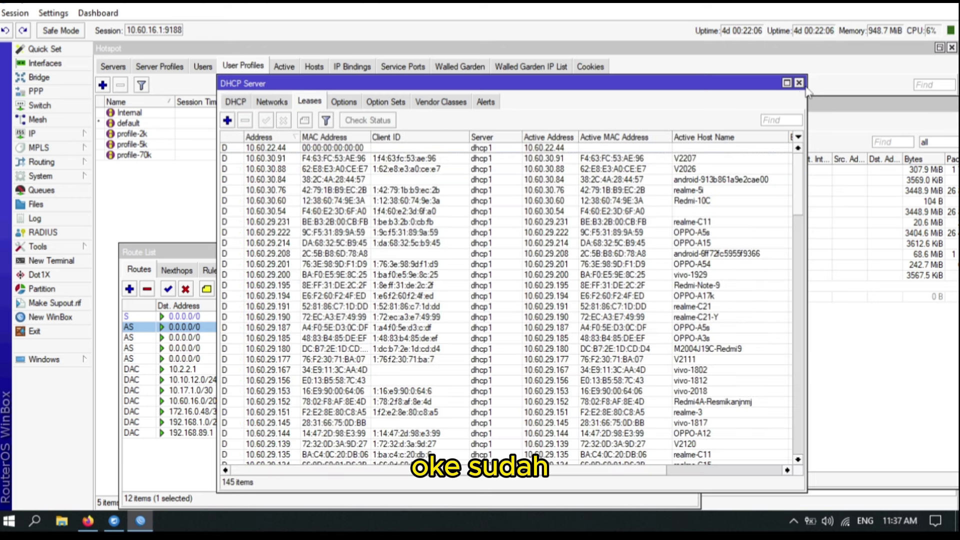
click(798, 82)
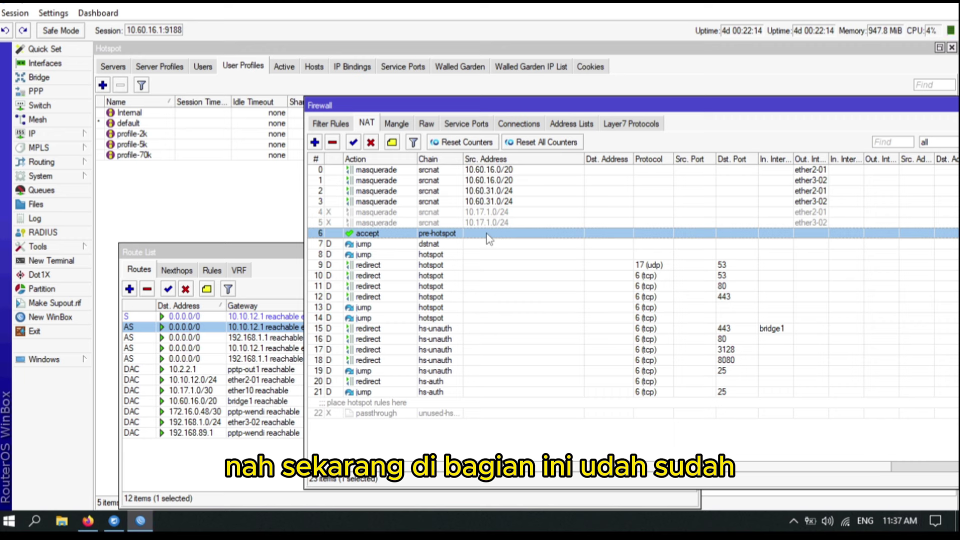
- Examine the mangle rules' routing marks and traffic counters, and check the router log's bridge port warnings
click(397, 124)
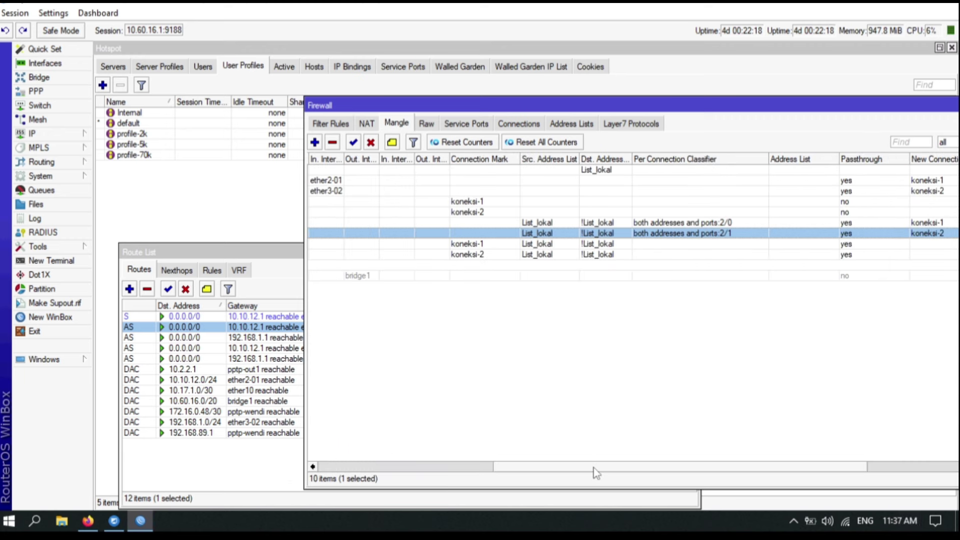
mouse_move(593, 468)
mouse_down()
mouse_move(497, 465)
mouse_move(740, 467)
mouse_move(371, 478)
mouse_move(600, 478)
mouse_up()
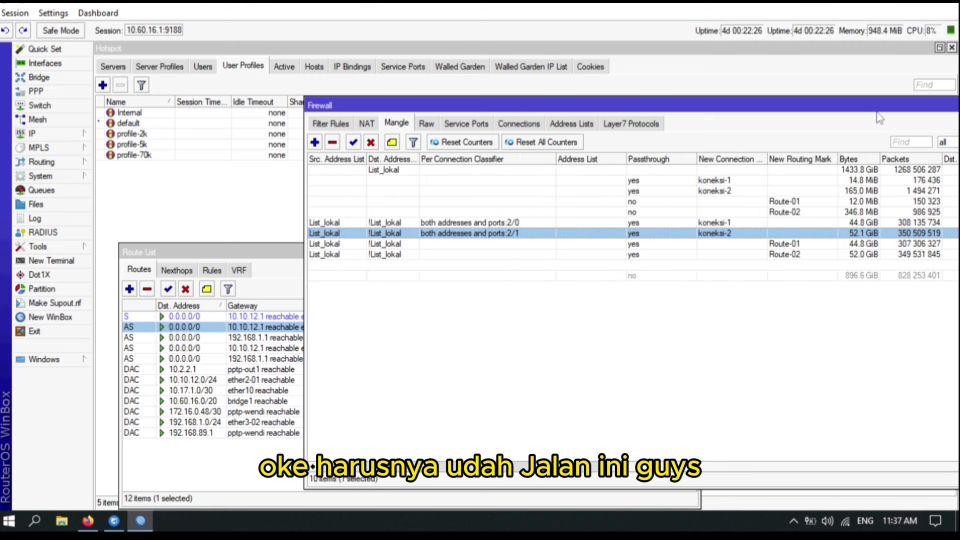
drag(875, 108, 751, 115)
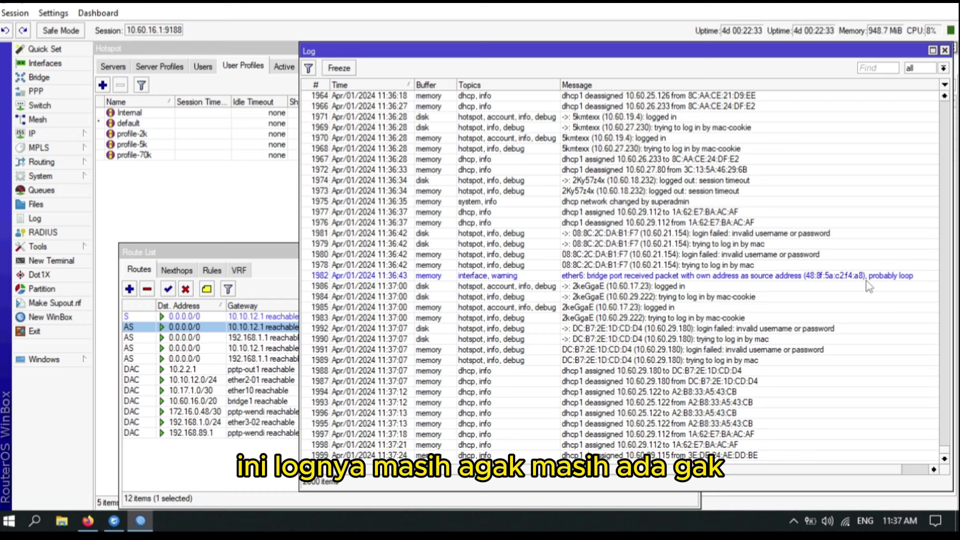
click(868, 278)
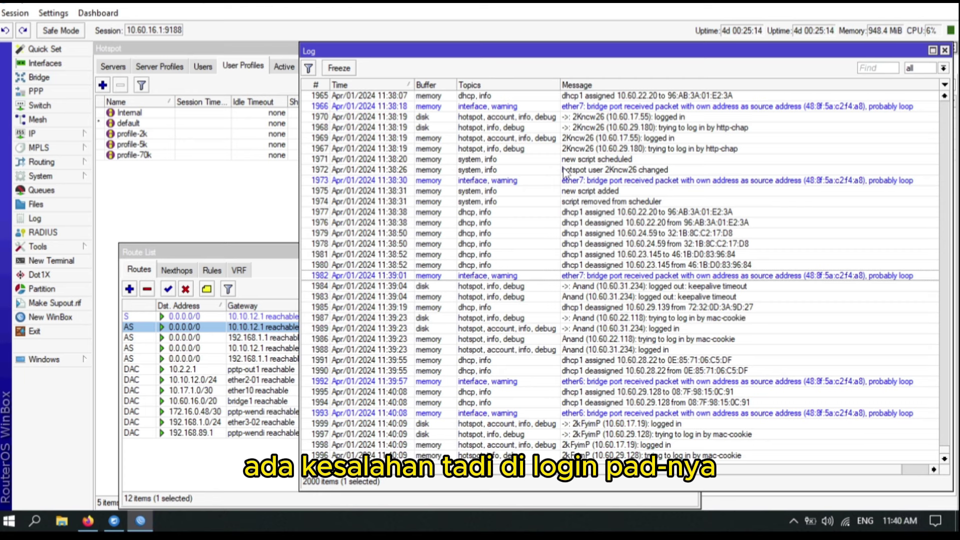
- Recheck the DHCP server list and the DNS settings' Allow Remote Requests option, and close the DNS settings without changes
click(32, 133)
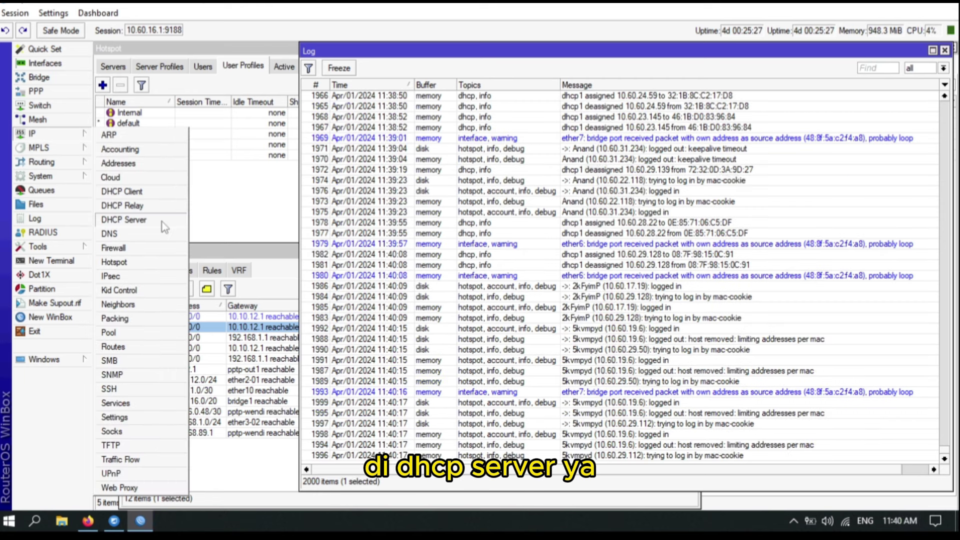
click(162, 223)
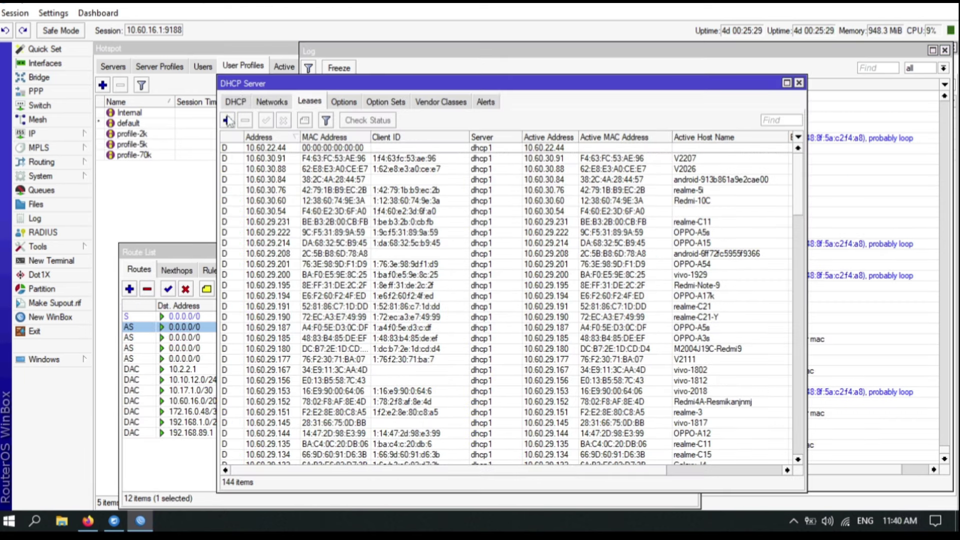
click(235, 102)
click(32, 134)
click(115, 233)
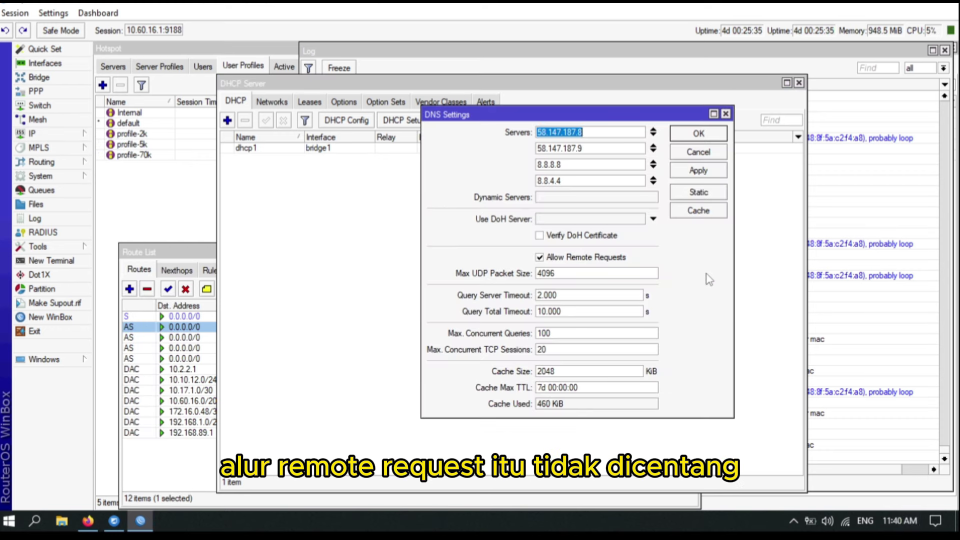
click(702, 152)
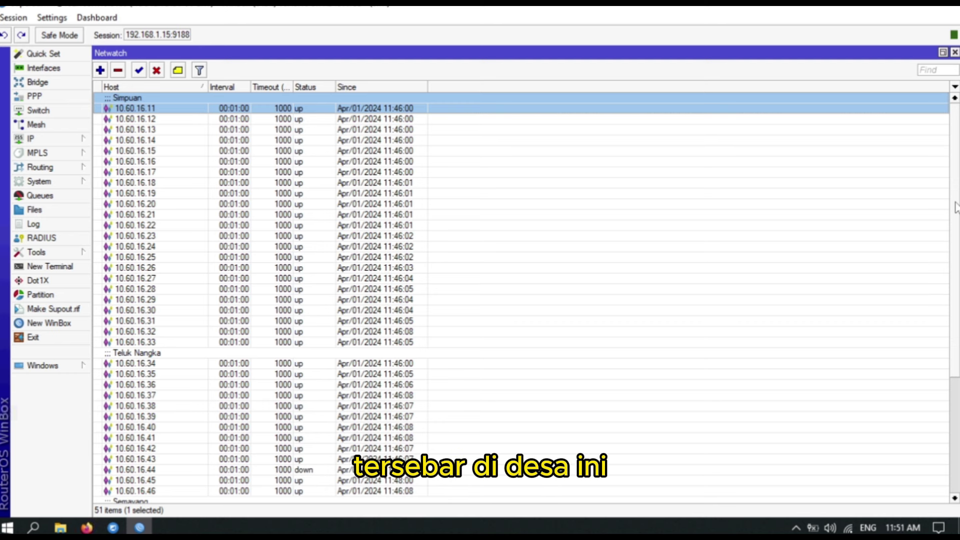
- Look through the Netwatch host list and select each host with down status in the Teluk Nangka and Semayang groups
drag(956, 209, 955, 345)
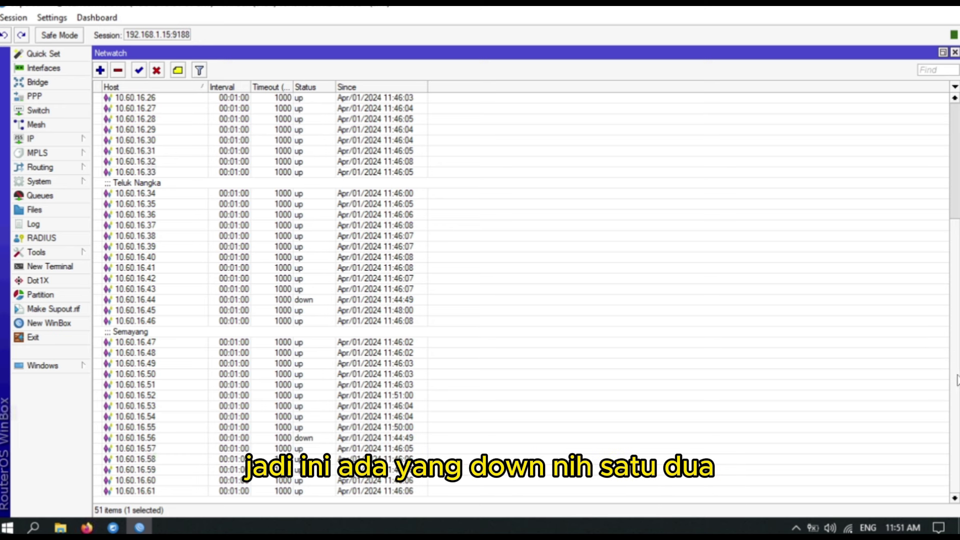
click(300, 300)
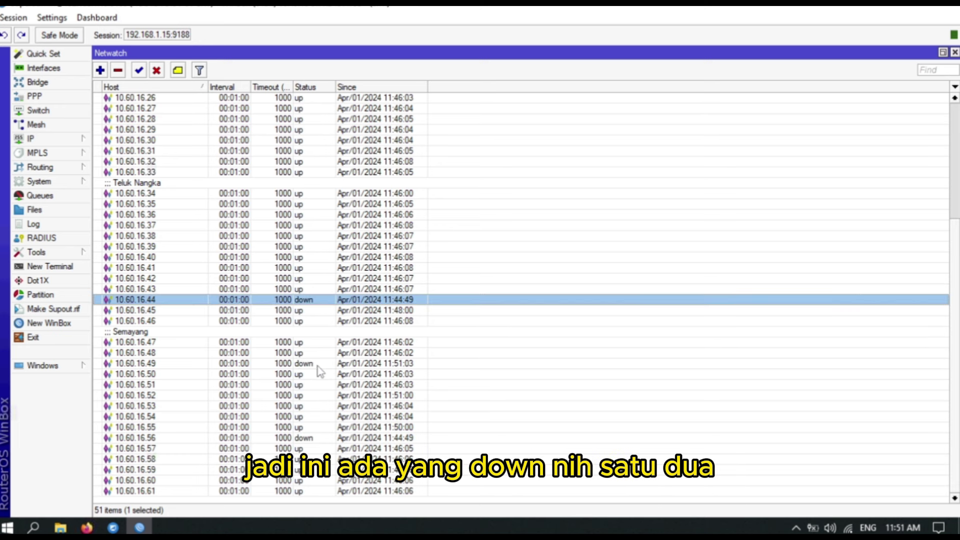
click(317, 363)
click(320, 438)
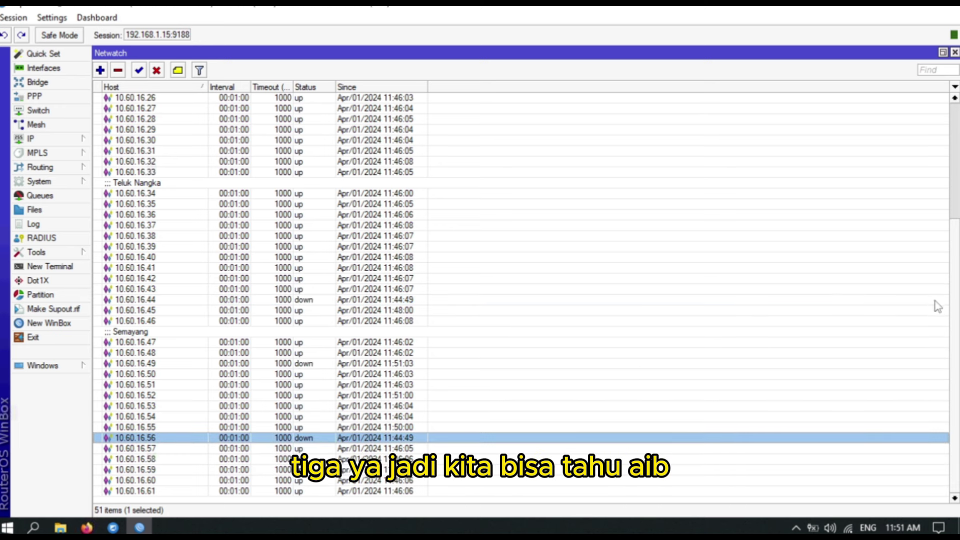
scroll(935, 300, up, 5)
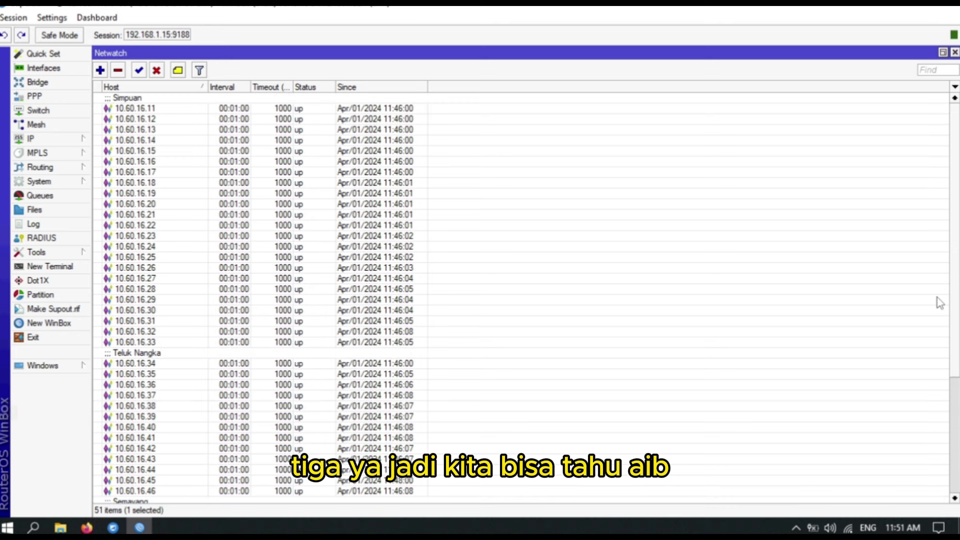